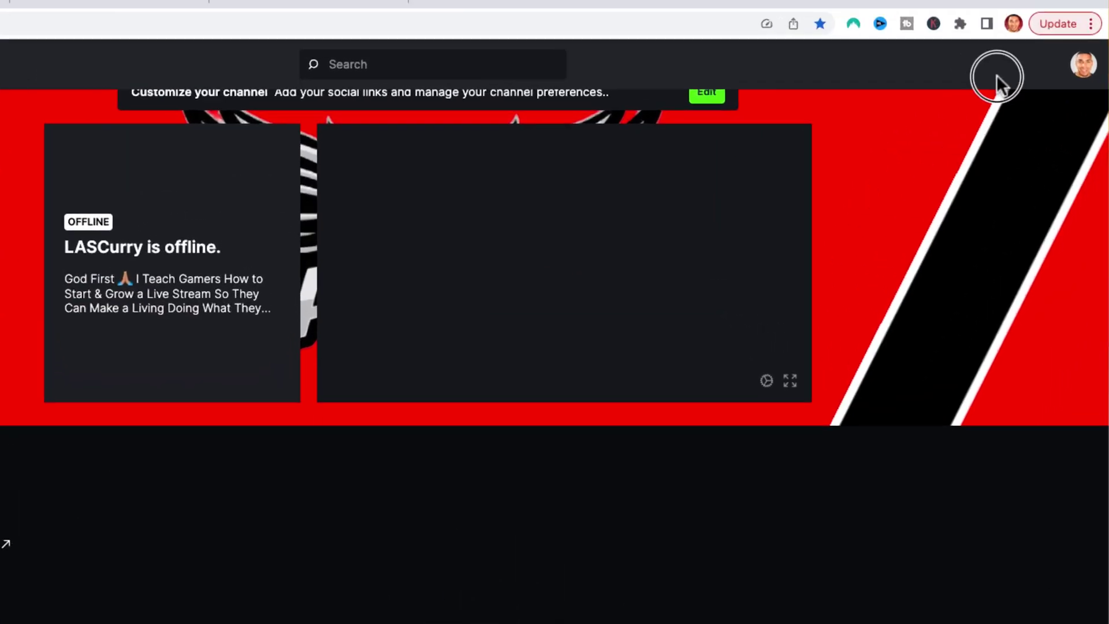
Go to your own Kick channel page through the account menu's Channel option.
{"action": "left_click", "coordinate": [1079, 81]}
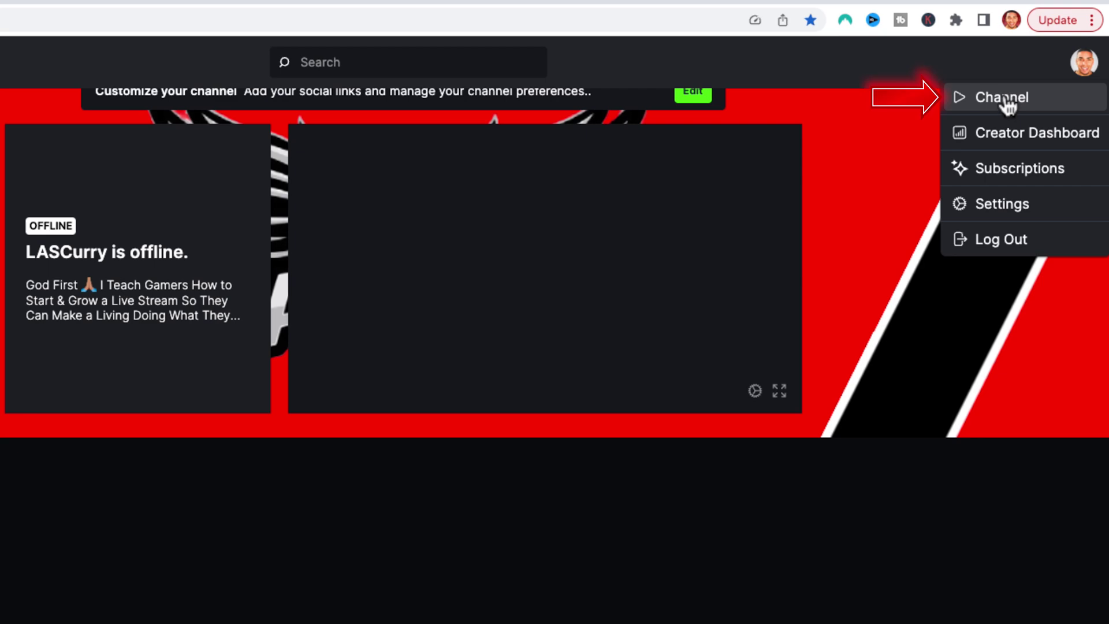
{"action": "left_click", "coordinate": [428, 512]}
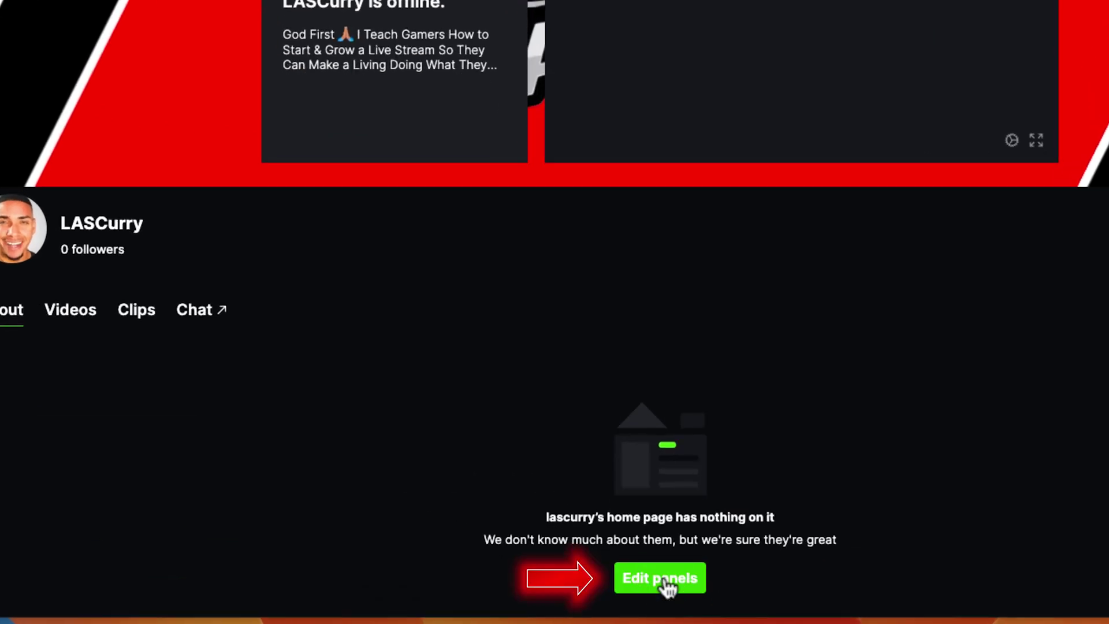
Start a new About panel with its image upload, then switch to the Stream Designz page.
{"action": "left_click", "coordinate": [625, 591]}
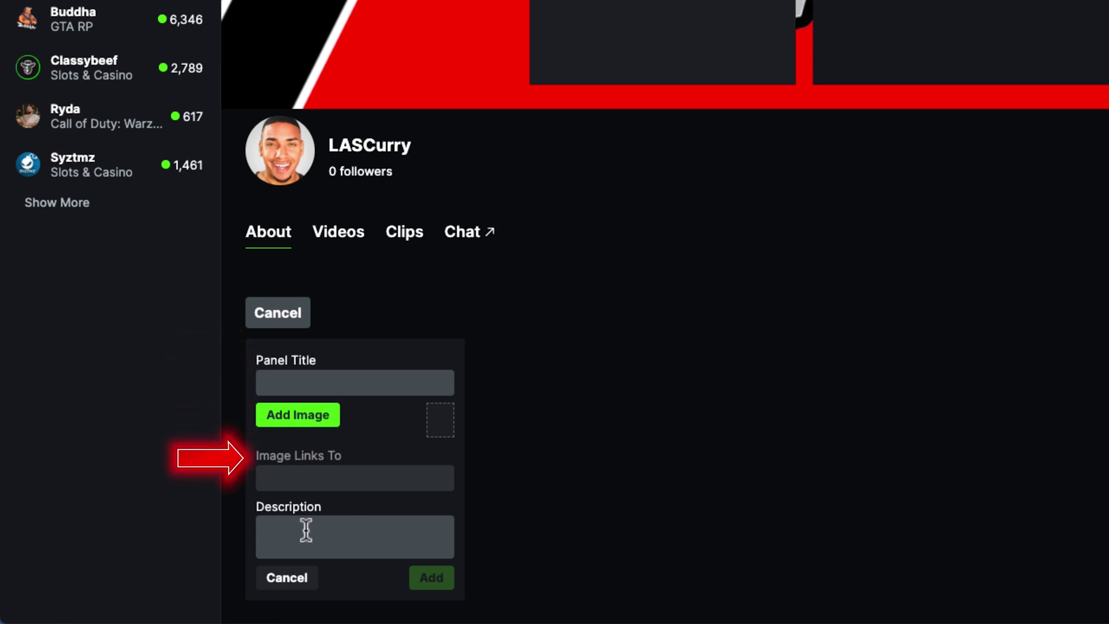
{"action": "left_click", "coordinate": [298, 424]}
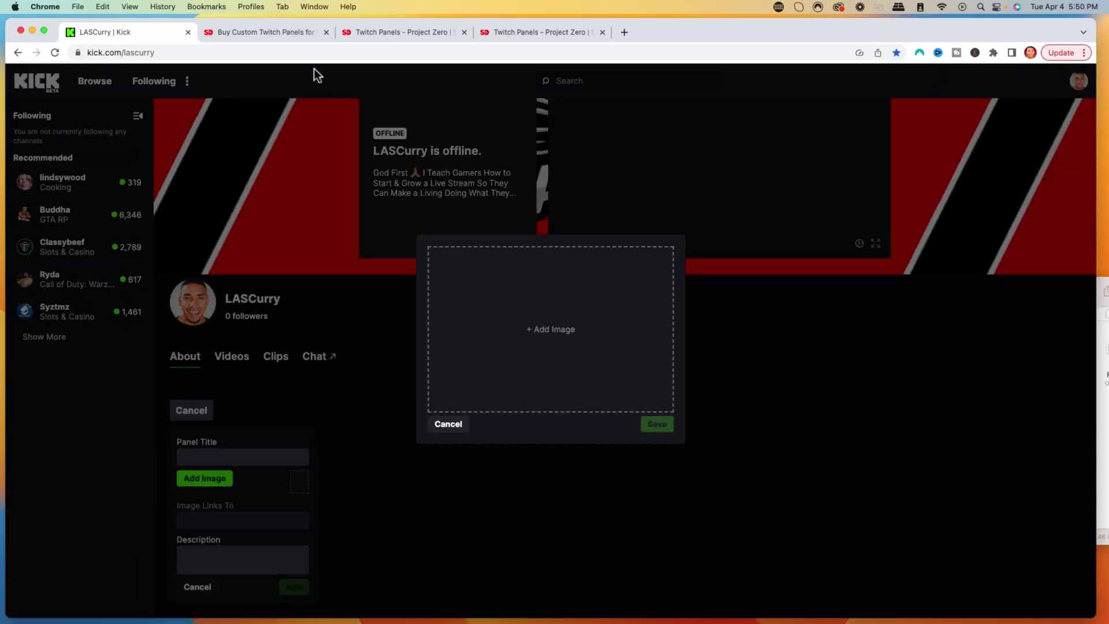
{"action": "left_click", "coordinate": [286, 32]}
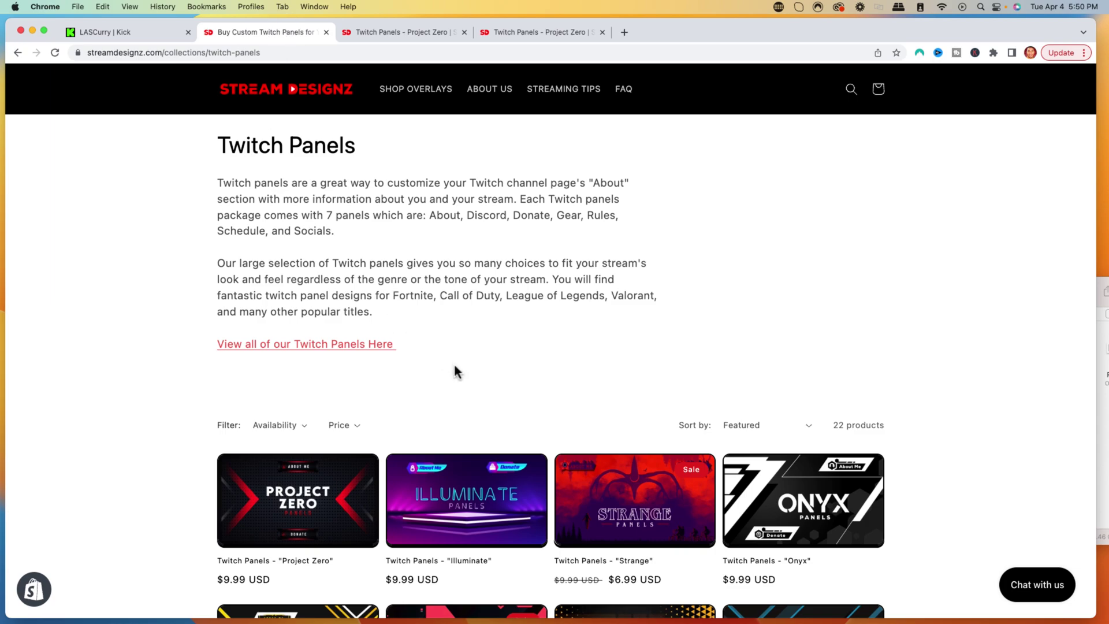
Preview the full Project Zero panel set on Stream Designz, then return to Kick.
{"action": "scroll", "coordinate": [503, 386], "scroll_direction": "down", "scroll_amount": 3}
{"action": "scroll", "coordinate": [504, 386], "scroll_direction": "down", "scroll_amount": 4}
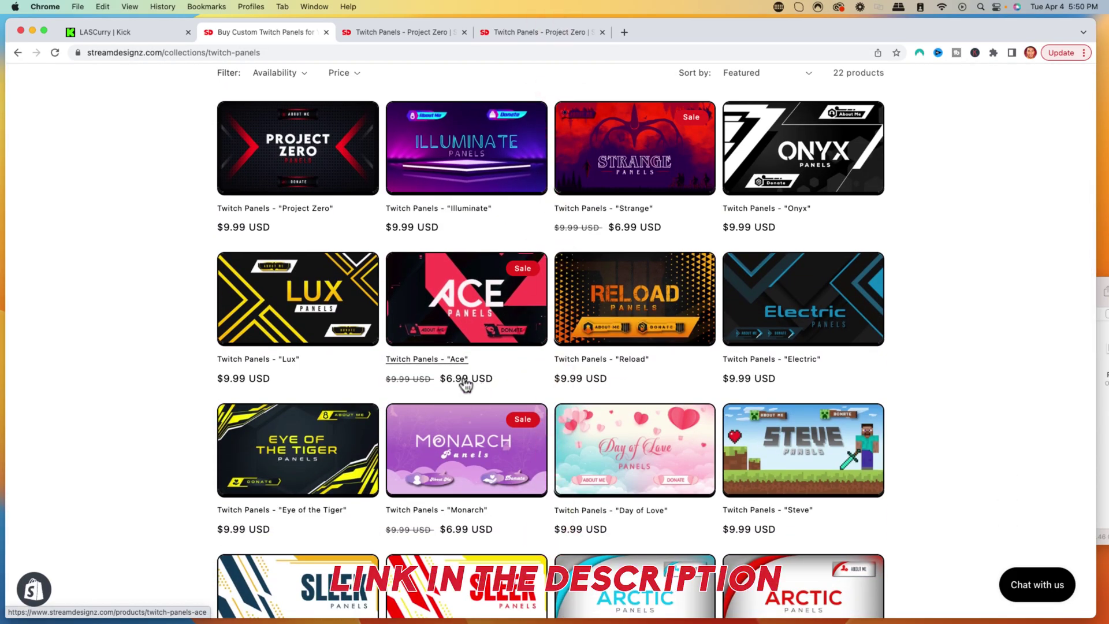
{"action": "left_click", "coordinate": [401, 32]}
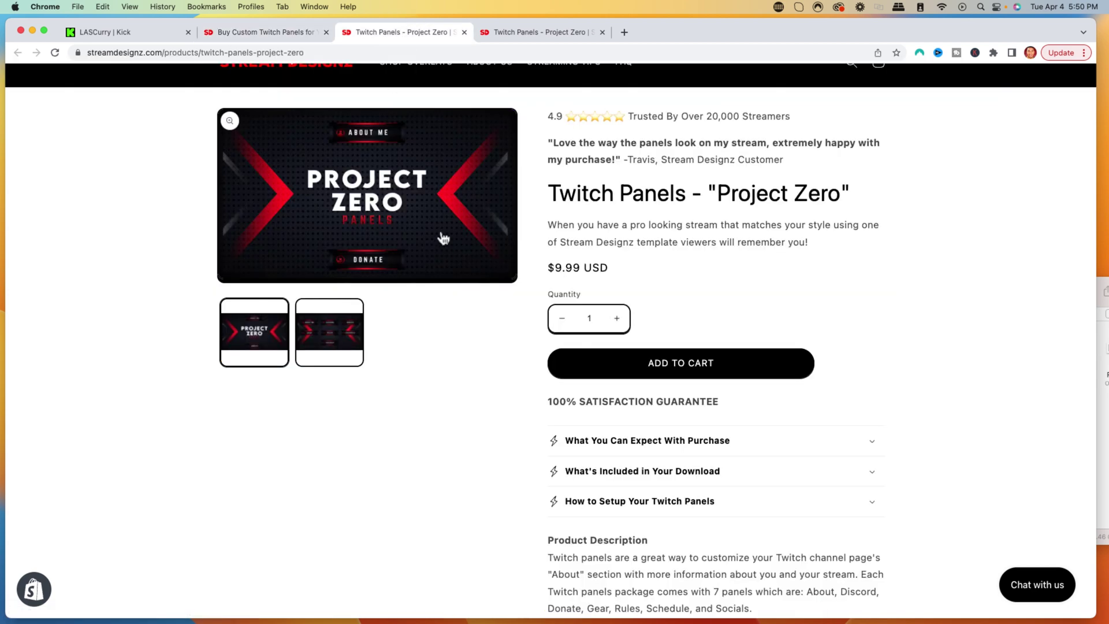
{"action": "left_click", "coordinate": [537, 32]}
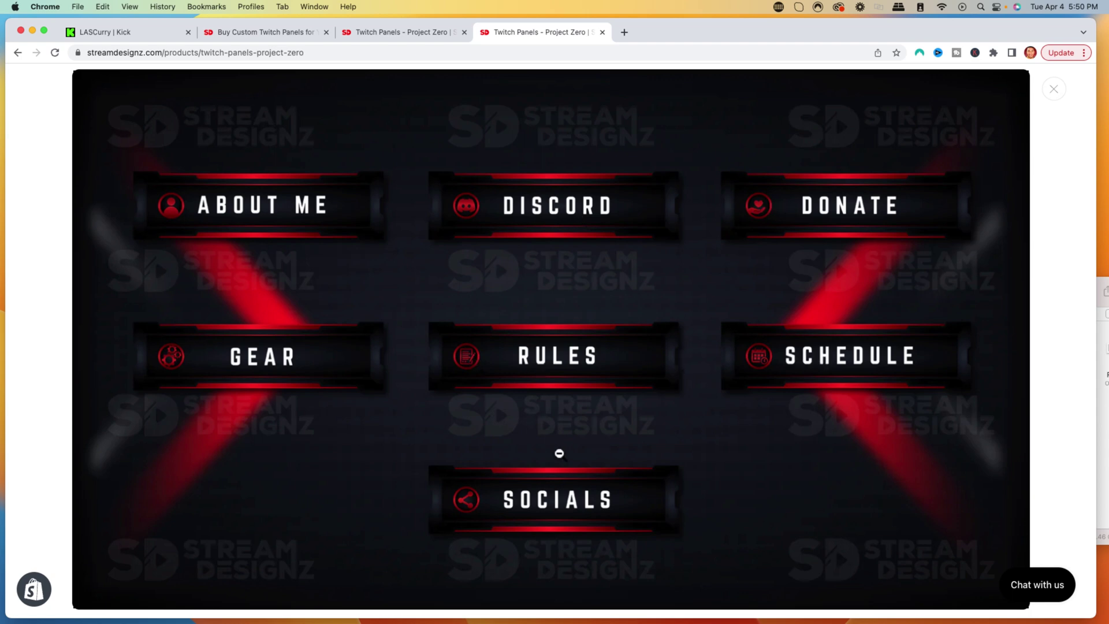
{"action": "scroll", "coordinate": [563, 462], "scroll_direction": "up", "scroll_amount": 3}
{"action": "scroll", "coordinate": [572, 480], "scroll_direction": "up", "scroll_amount": 3}
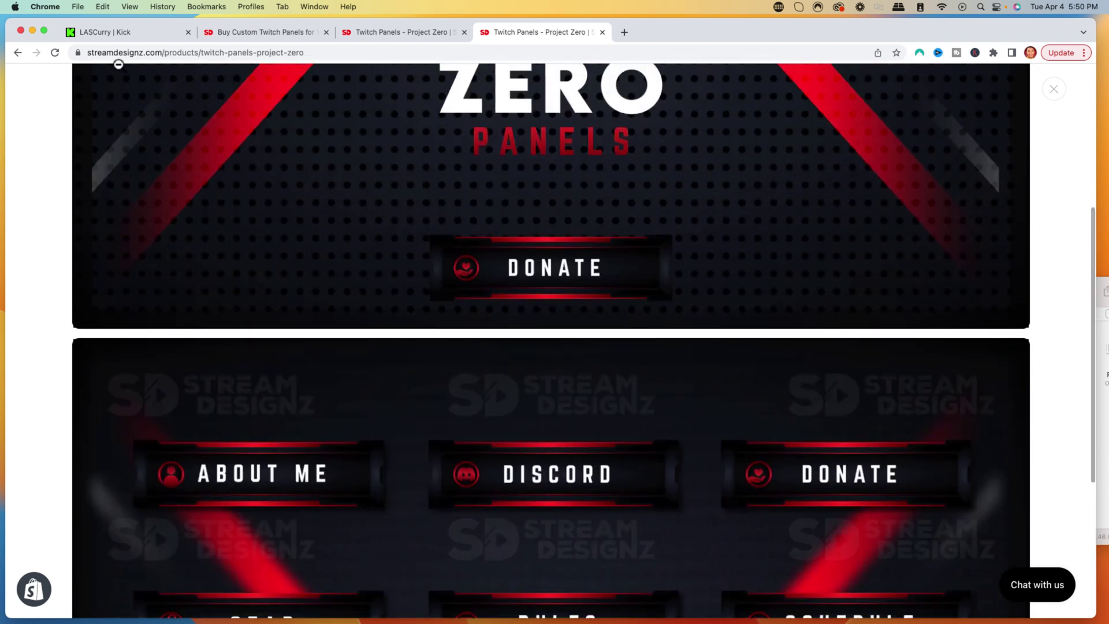
{"action": "left_click", "coordinate": [116, 32]}
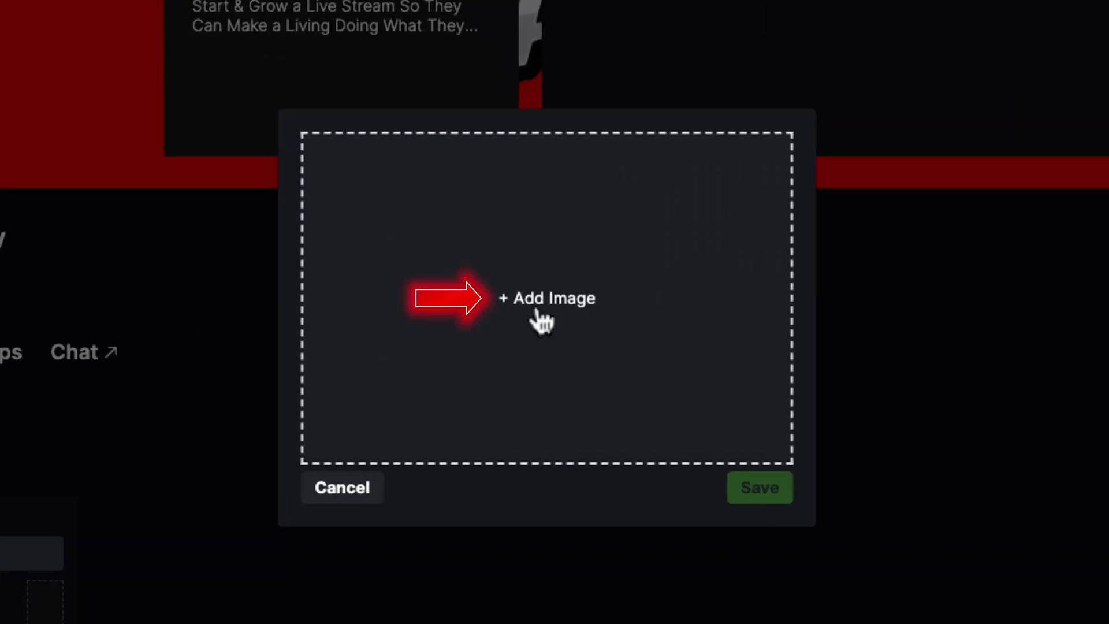
Upload About Me.png from Desktop > Twitch Panels - "Project Zero" as the panel image.
{"action": "left_click", "coordinate": [552, 333]}
{"action": "left_click", "coordinate": [151, 335]}
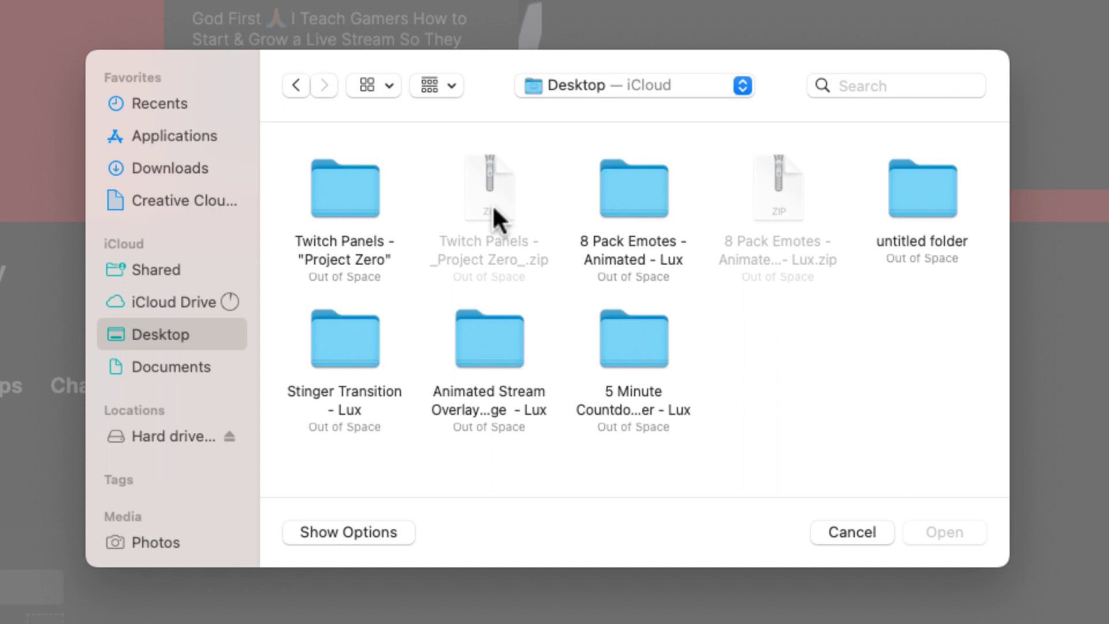
{"action": "double_click", "coordinate": [346, 192]}
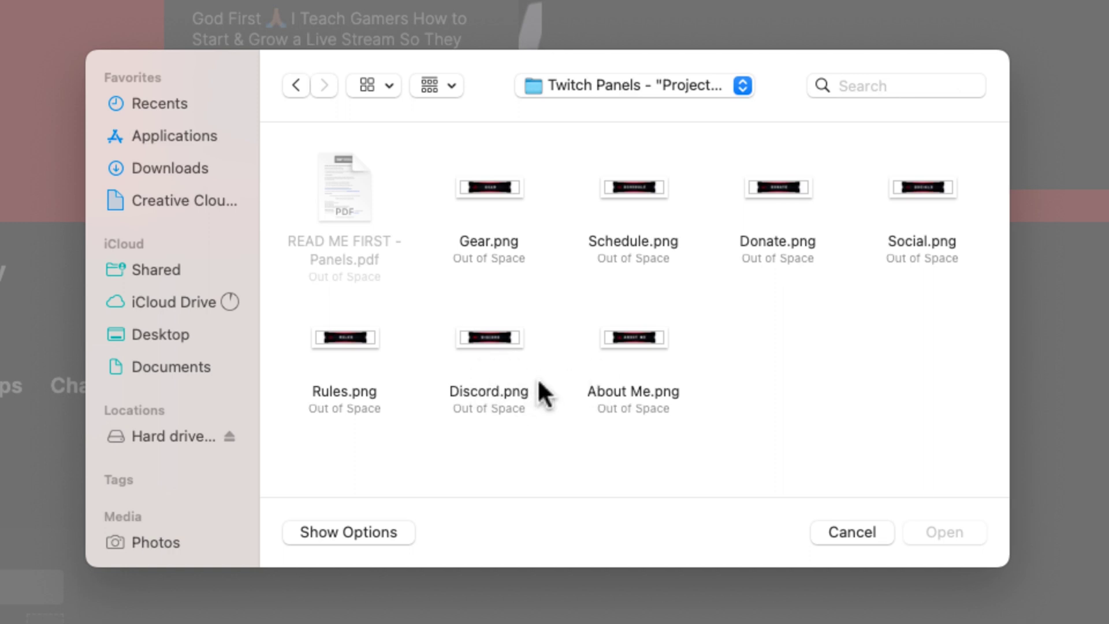
{"action": "left_click", "coordinate": [633, 341]}
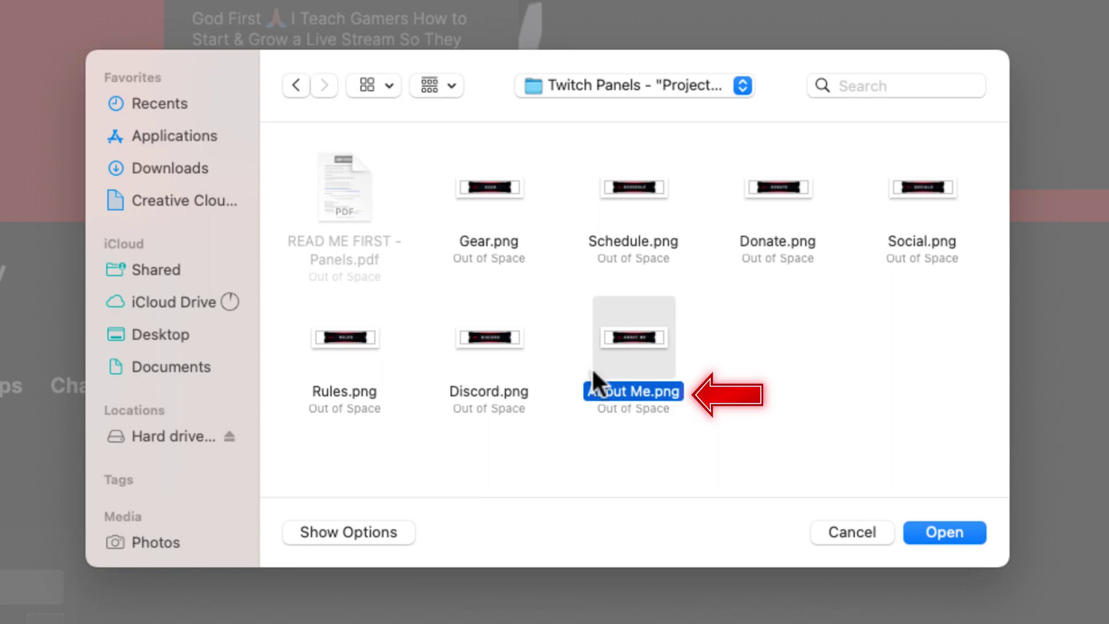
{"action": "left_click", "coordinate": [962, 532]}
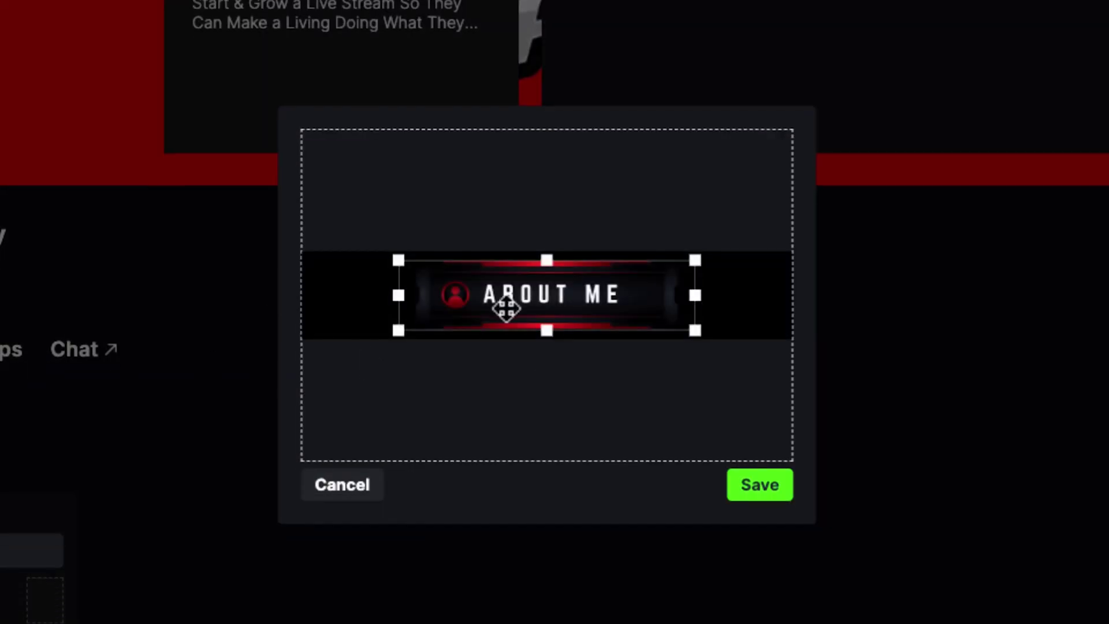
{"action": "left_click", "coordinate": [752, 490]}
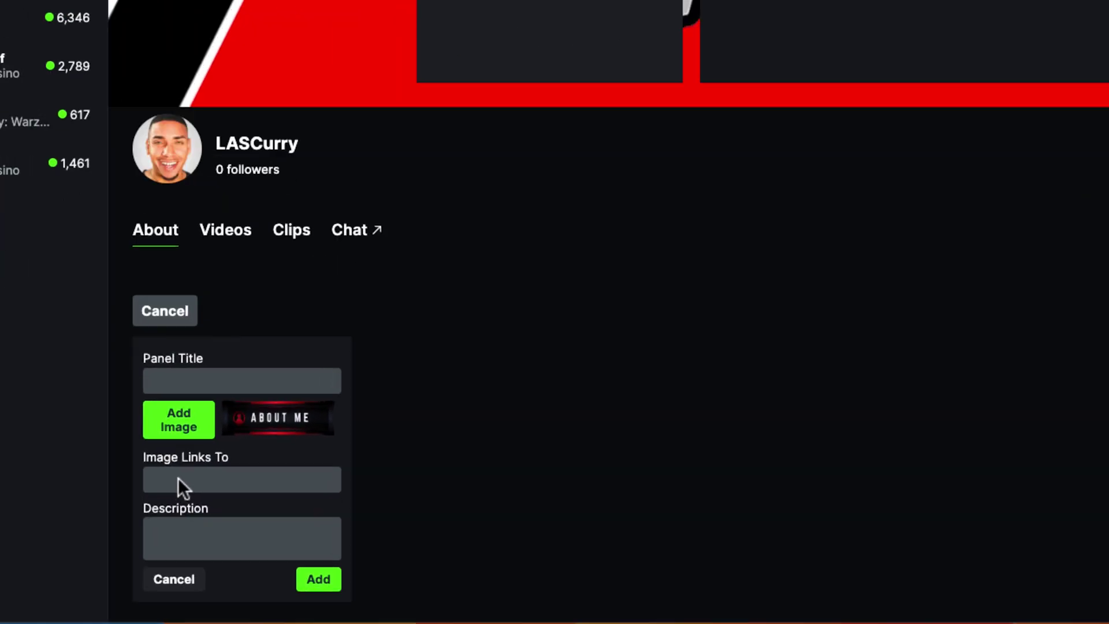
Paste the booking-page link and the live-streaming coach bio, then add the About Me panel.
{"action": "left_click", "coordinate": [183, 523]}
{"action": "type", "text": "https://lascurry.youcanbook.me/"}
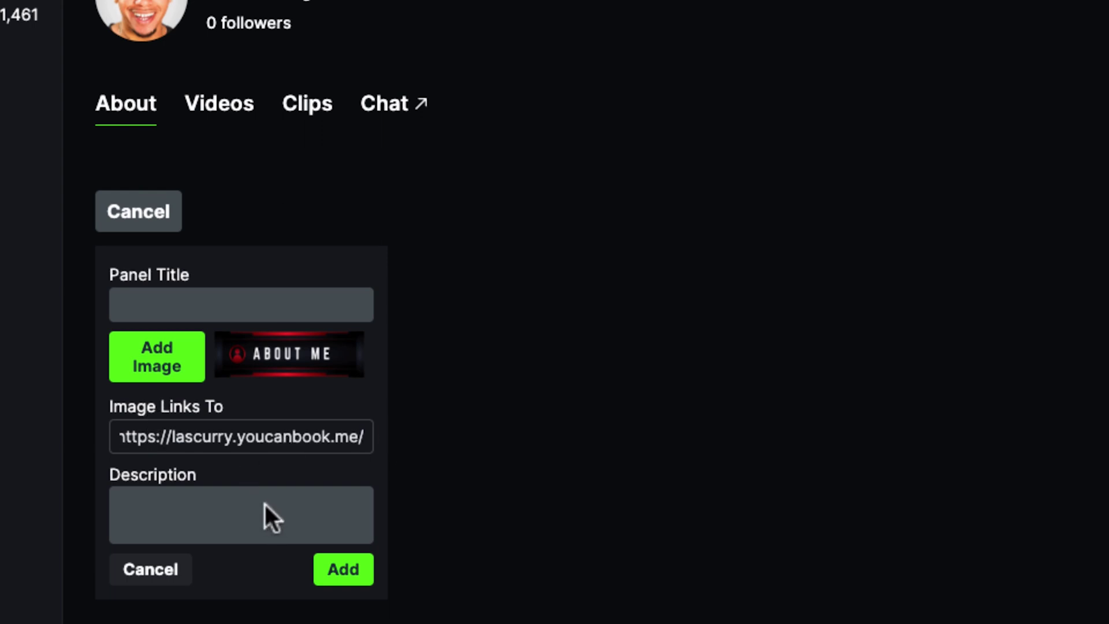
{"action": "left_click", "coordinate": [211, 508]}
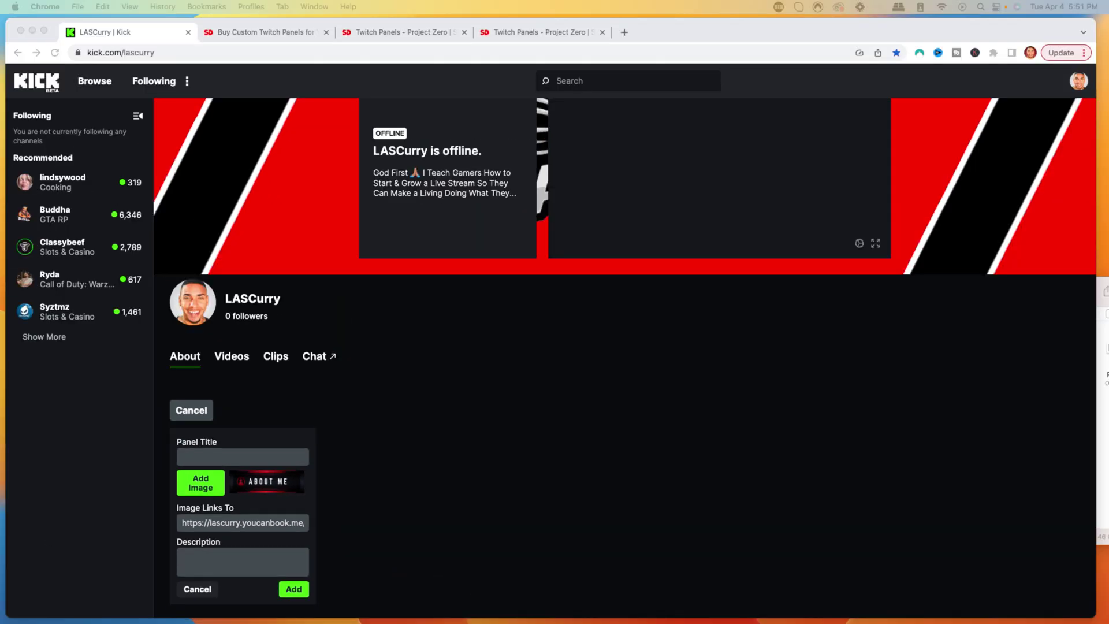
{"action": "left_click", "coordinate": [214, 555]}
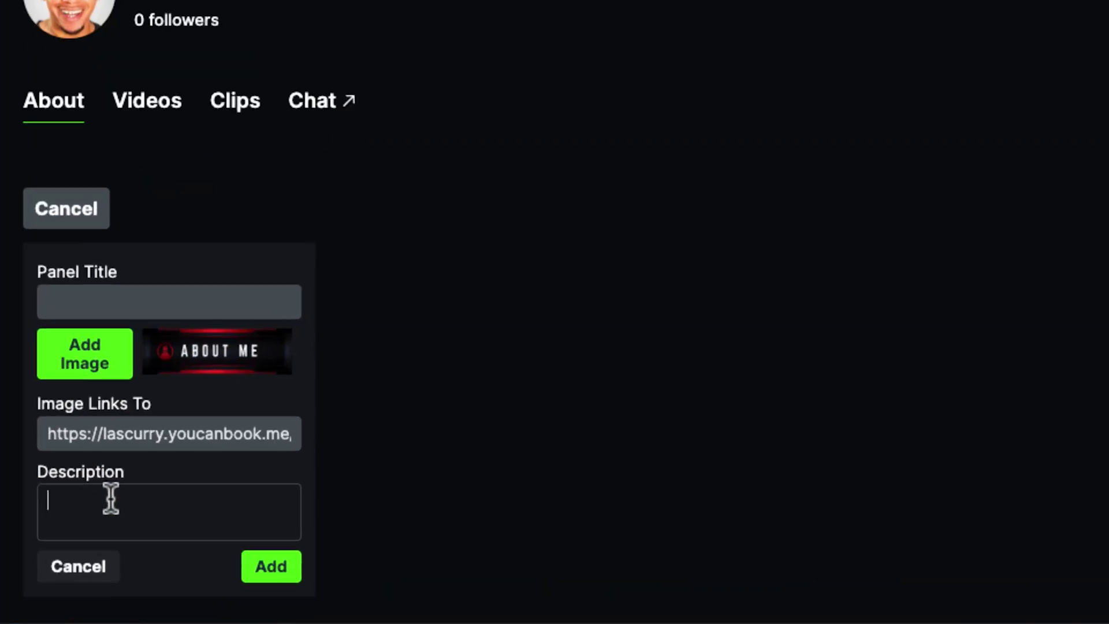
{"action": "key", "text": "super+v"}
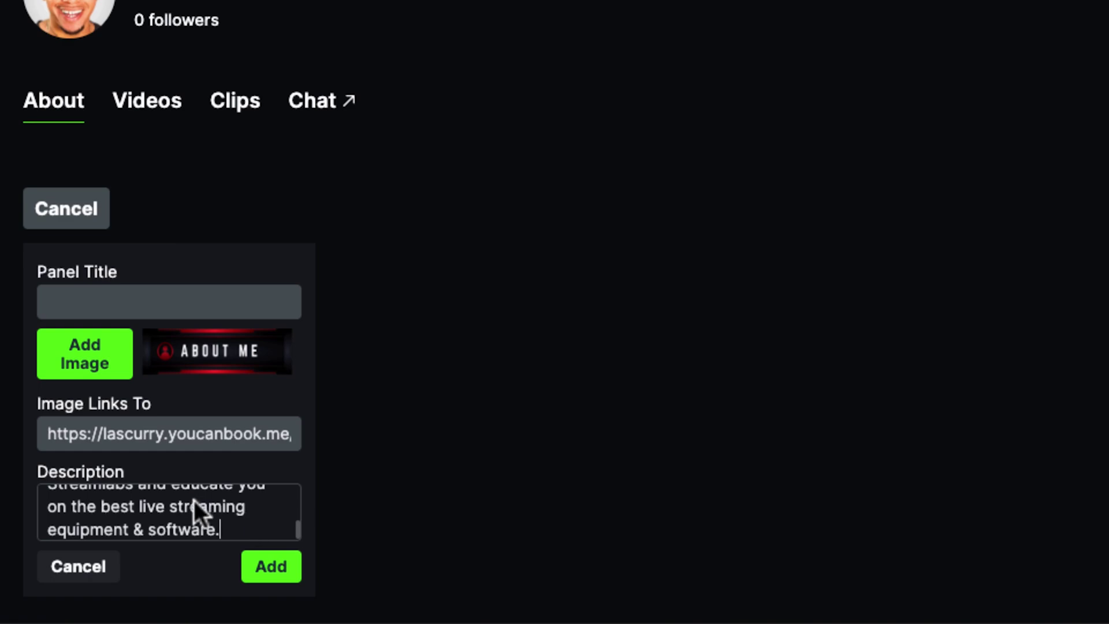
{"action": "left_click", "coordinate": [272, 567]}
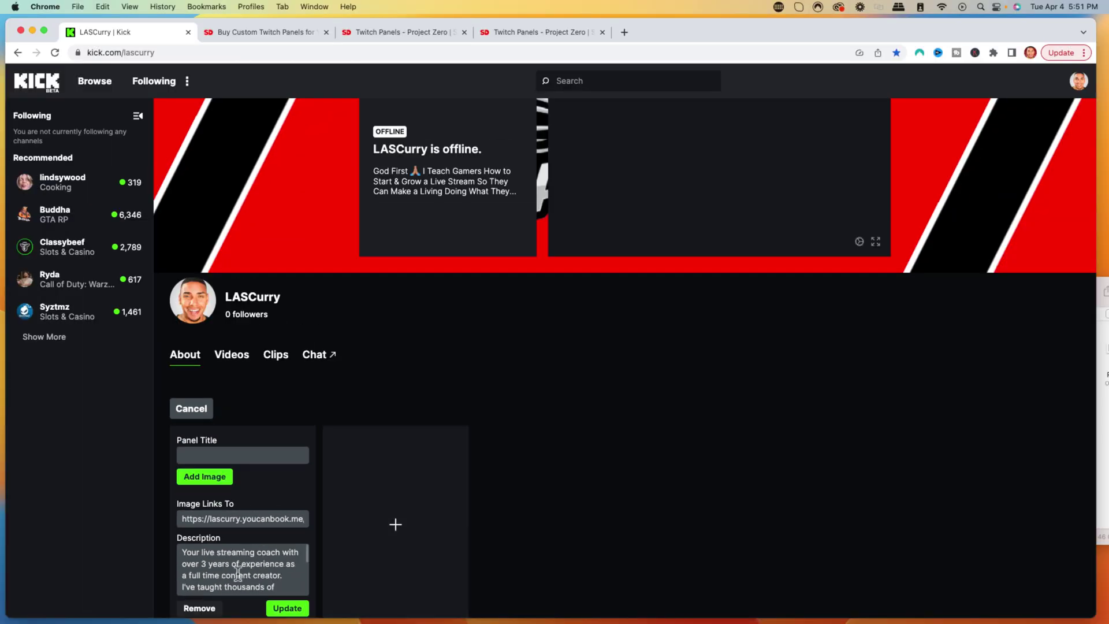
{"action": "scroll", "coordinate": [349, 560], "scroll_direction": "down", "scroll_amount": 1}
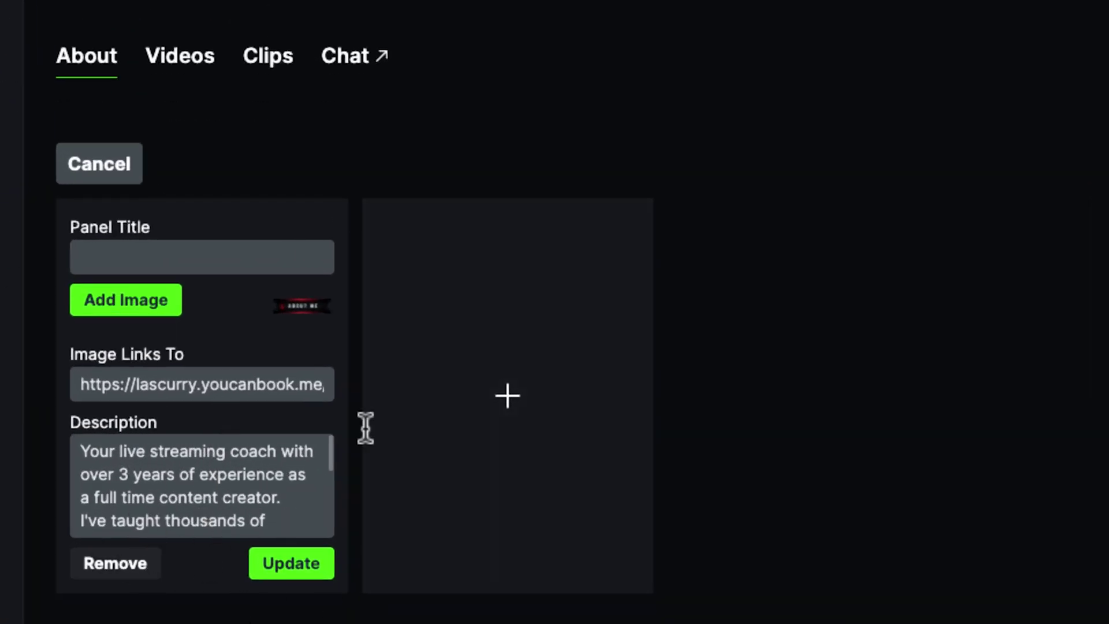
{"action": "left_click", "coordinate": [90, 158]}
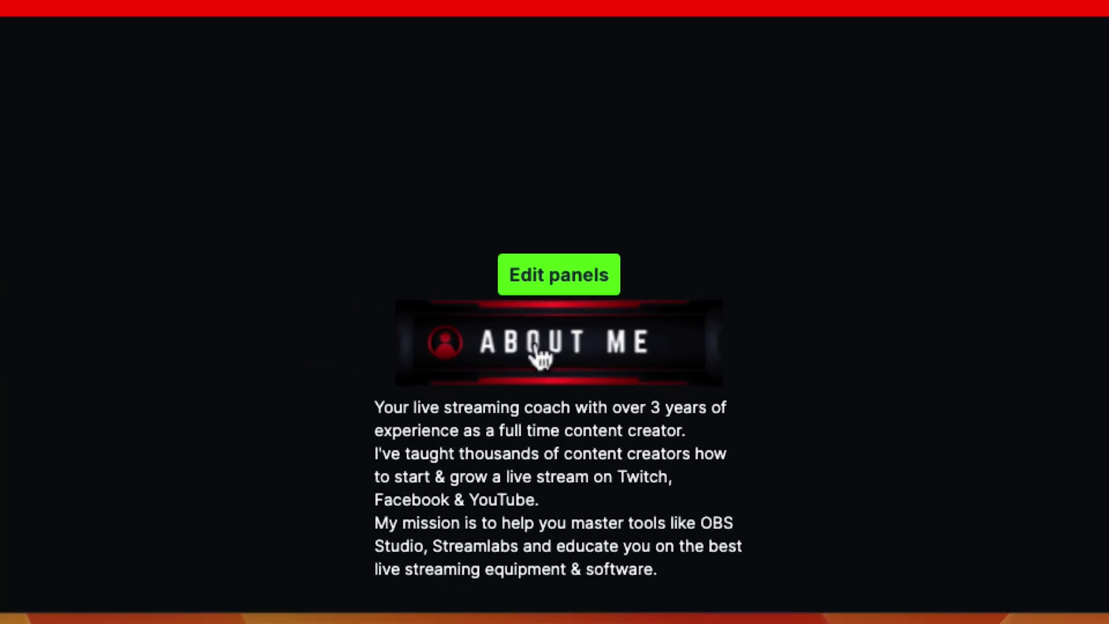
{"action": "left_click", "coordinate": [540, 277]}
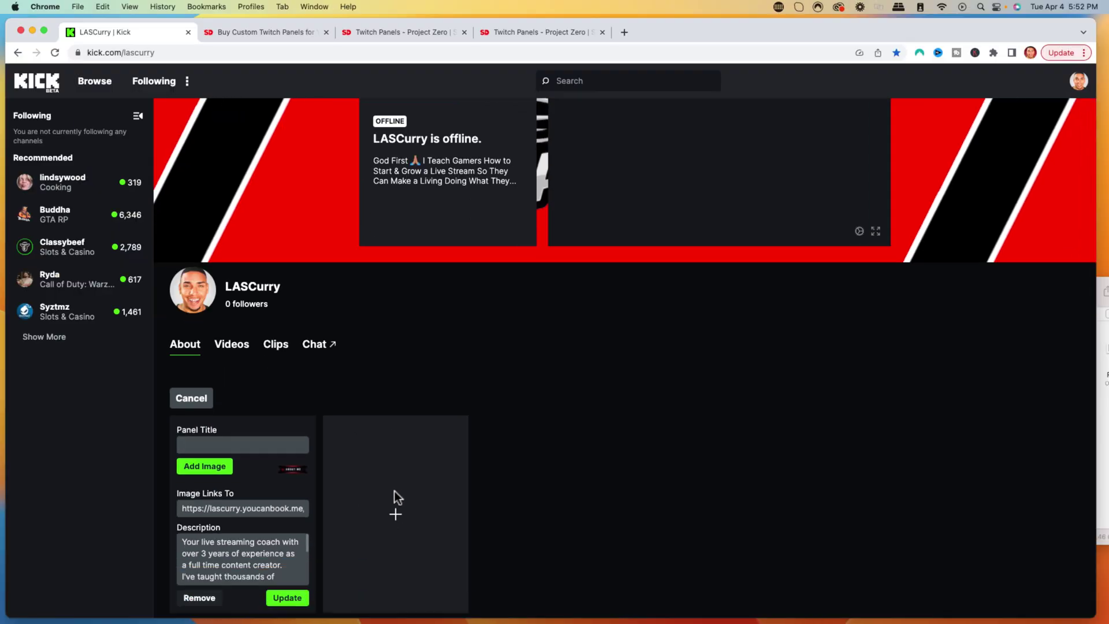
{"action": "scroll", "coordinate": [388, 502], "scroll_direction": "down", "scroll_amount": 1}
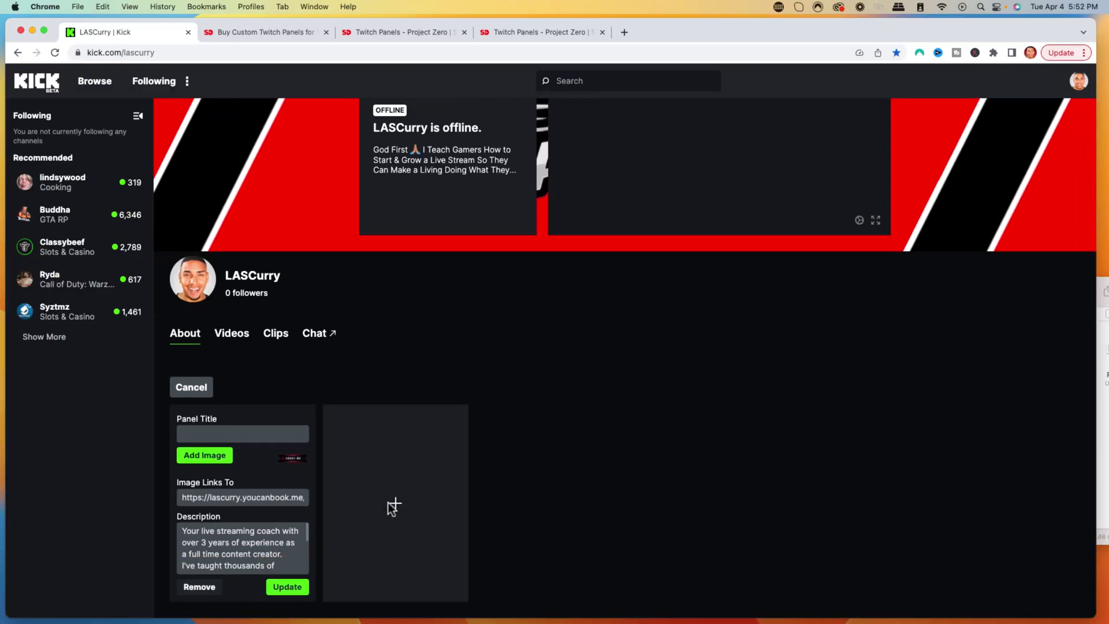
{"action": "left_click", "coordinate": [389, 502]}
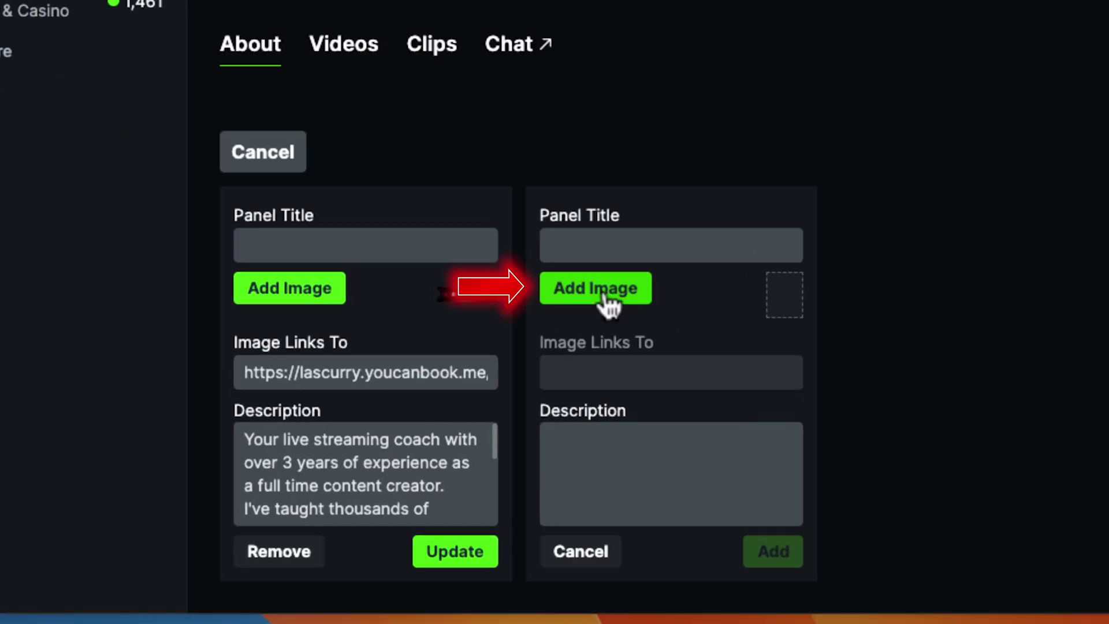
Create a second panel and upload Gear.png from the Project Zero folder as its image.
{"action": "left_click", "coordinate": [361, 456]}
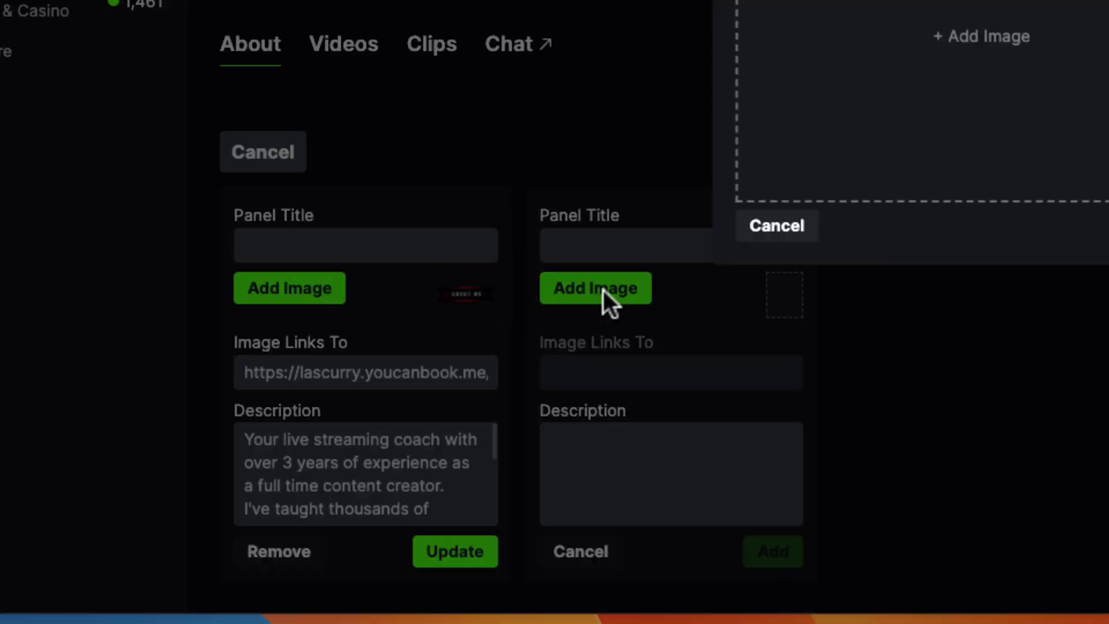
{"action": "left_click", "coordinate": [1008, 37]}
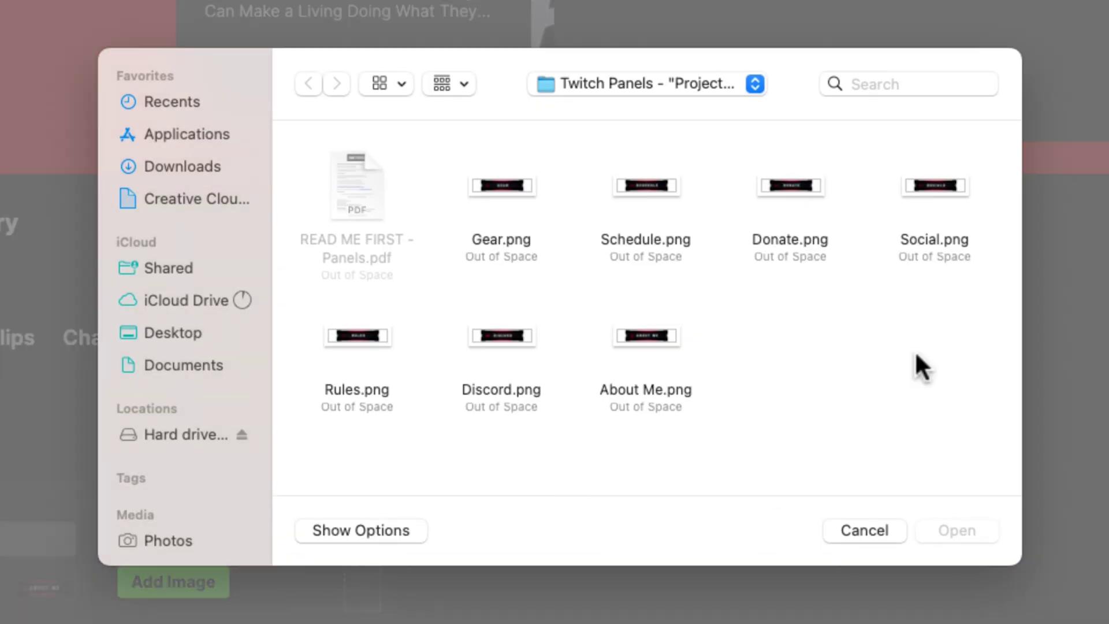
{"action": "left_click", "coordinate": [505, 191]}
{"action": "left_click", "coordinate": [940, 527]}
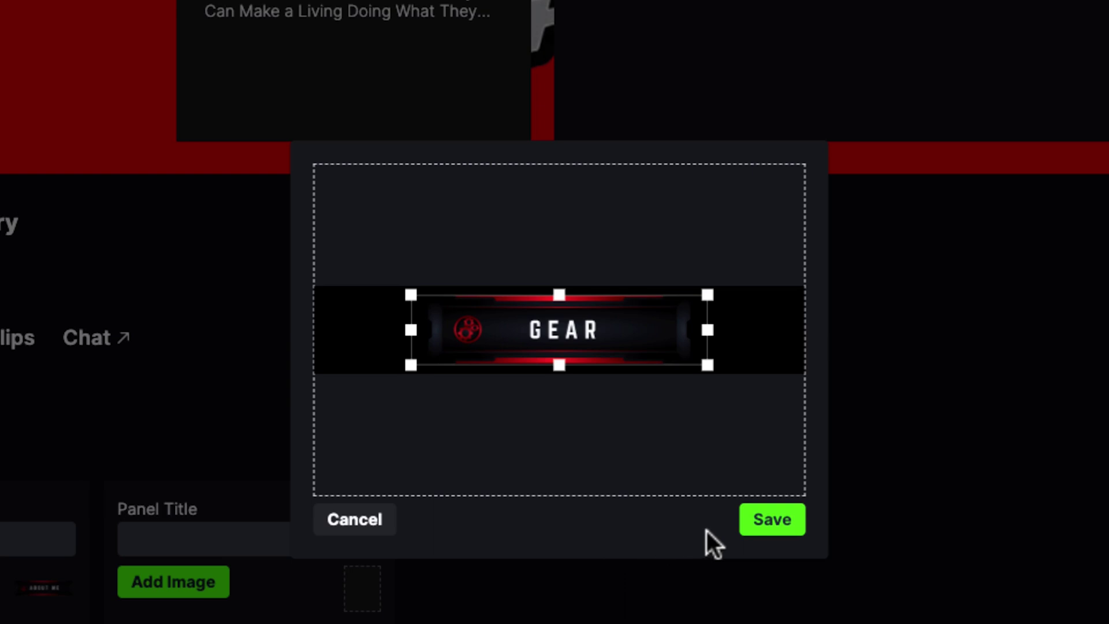
{"action": "left_click", "coordinate": [762, 527]}
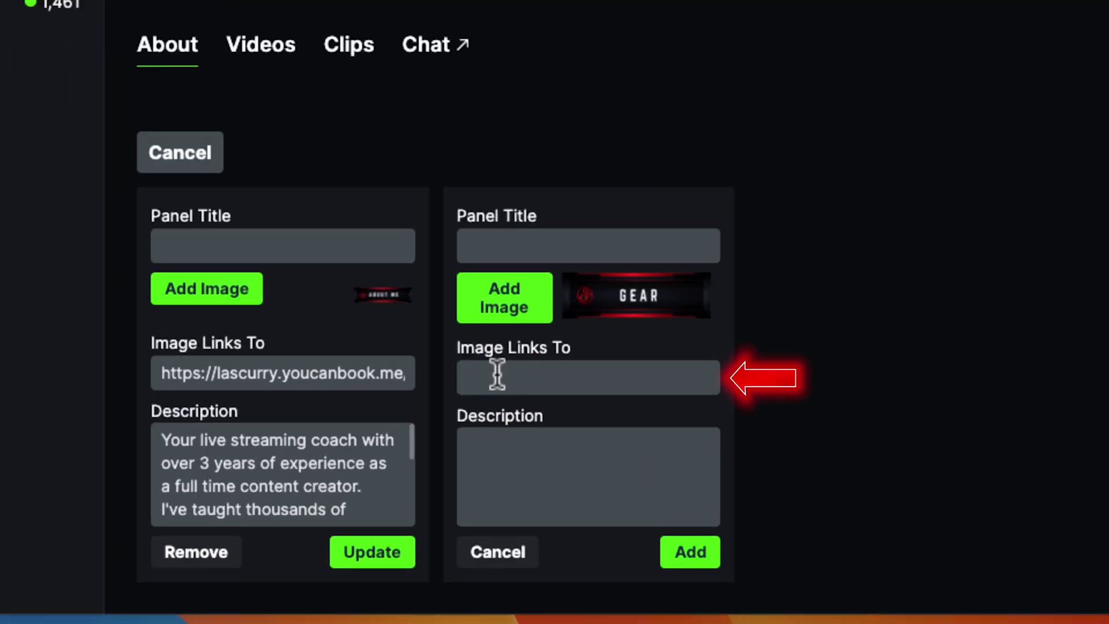
Give the Gear panel an Amazon shop link and a gear-recommendation description.
{"action": "left_click", "coordinate": [356, 502]}
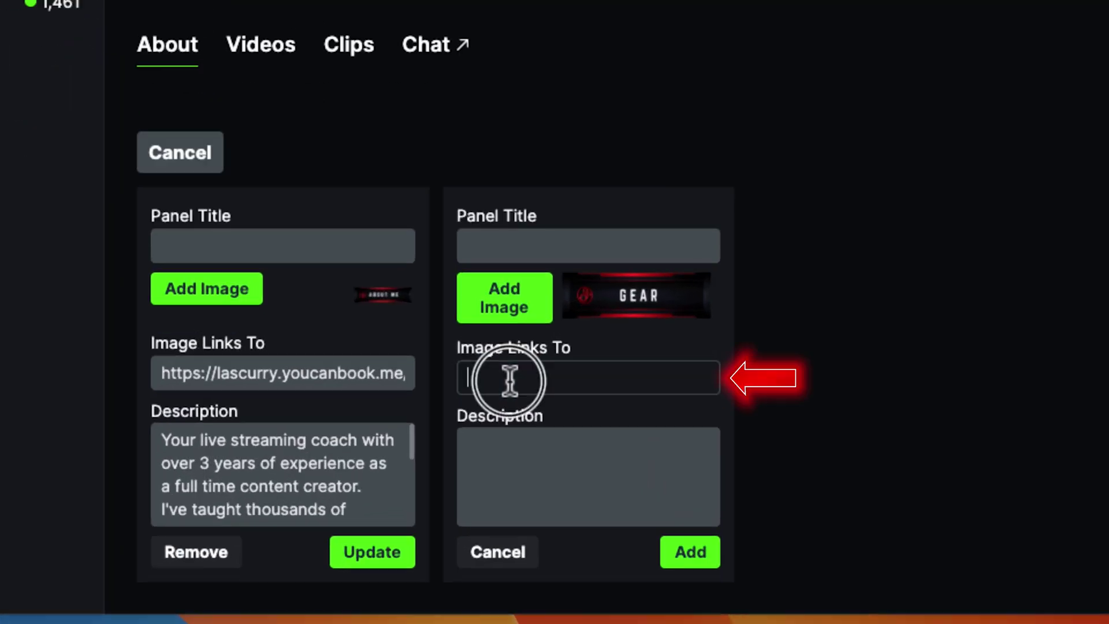
{"action": "type", "text": "https://www.amazon.com/shop/lascurry"}
{"action": "left_click", "coordinate": [478, 433]}
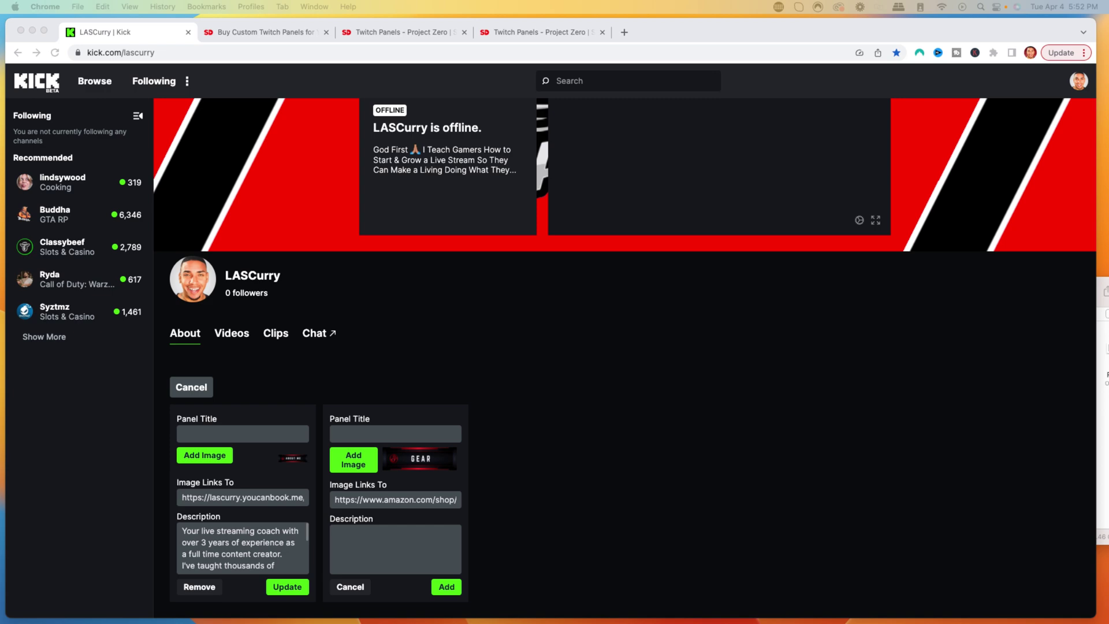
{"action": "left_click", "coordinate": [366, 545]}
{"action": "key", "text": "super+v"}
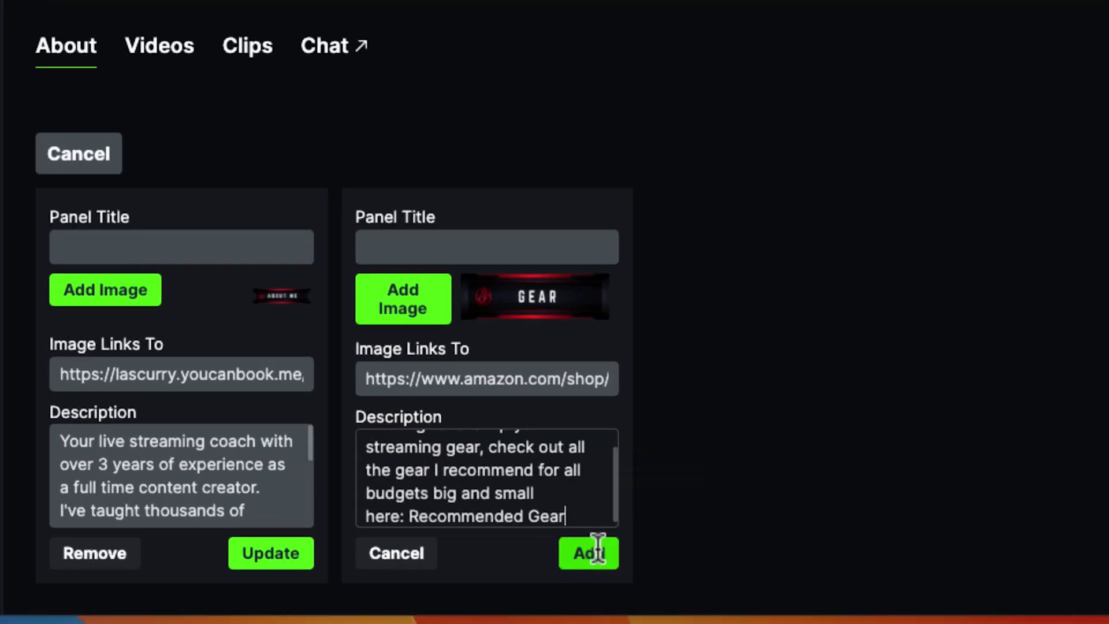
Add the Gear panel, save the About Me panel's changes, and start a blank third panel.
{"action": "left_click", "coordinate": [595, 552]}
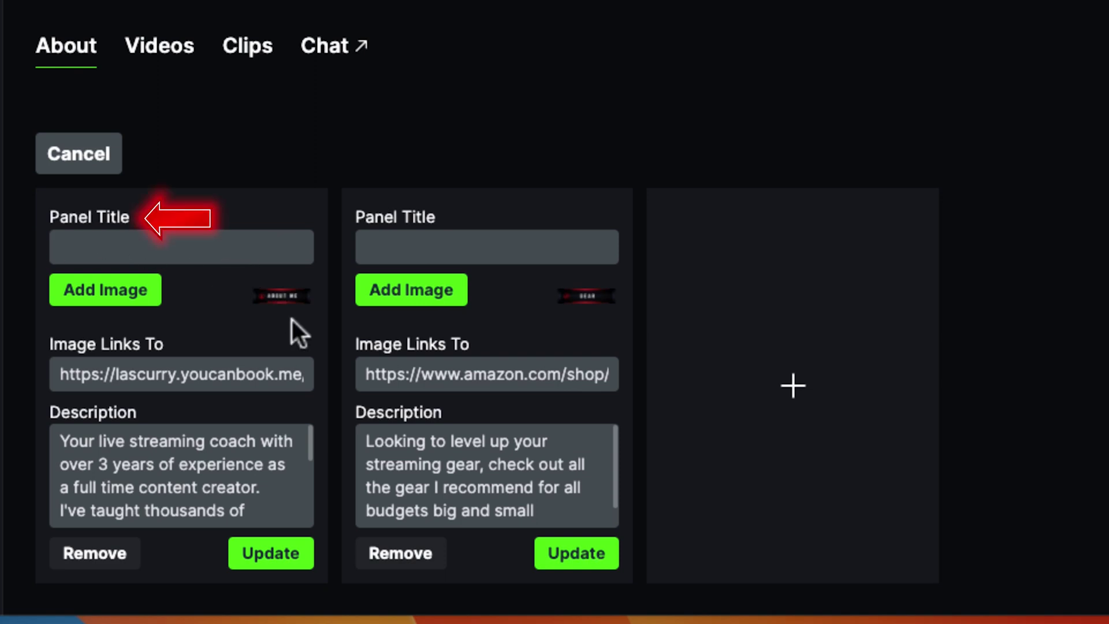
{"action": "left_click", "coordinate": [271, 554]}
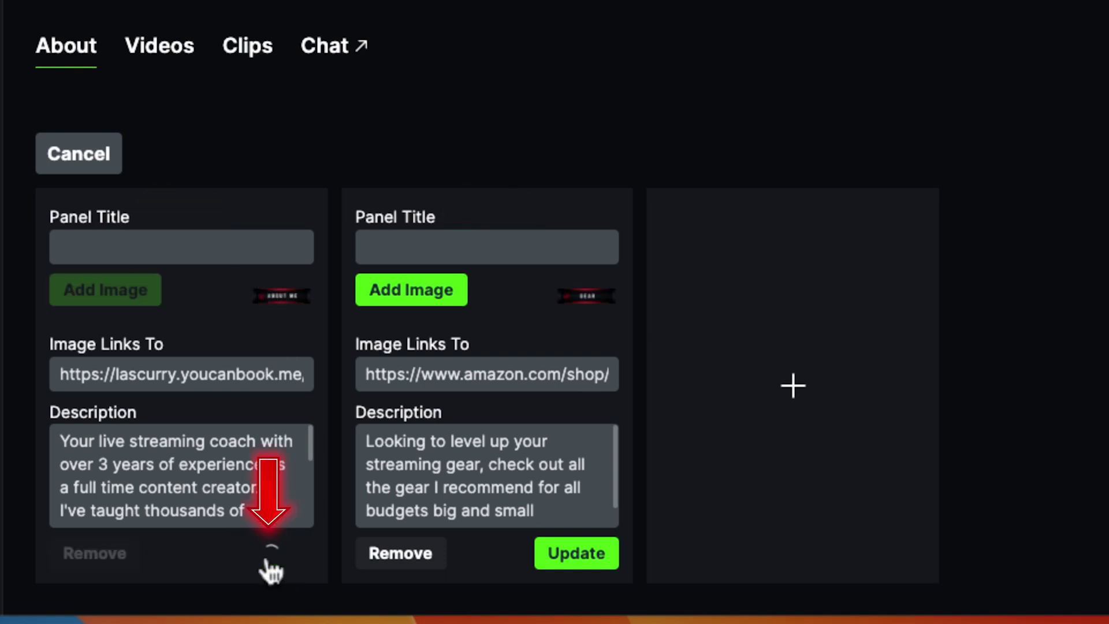
{"action": "left_click", "coordinate": [777, 387]}
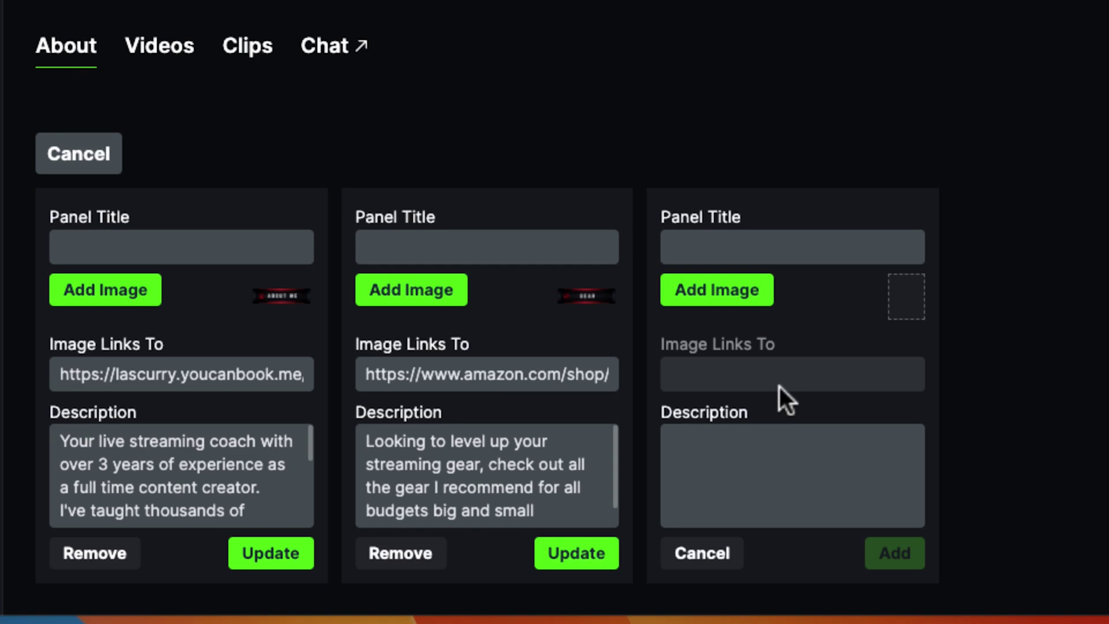
Upload Social.png as the third panel's SOCIALS image.
{"action": "left_click", "coordinate": [722, 297]}
{"action": "left_click", "coordinate": [806, 43]}
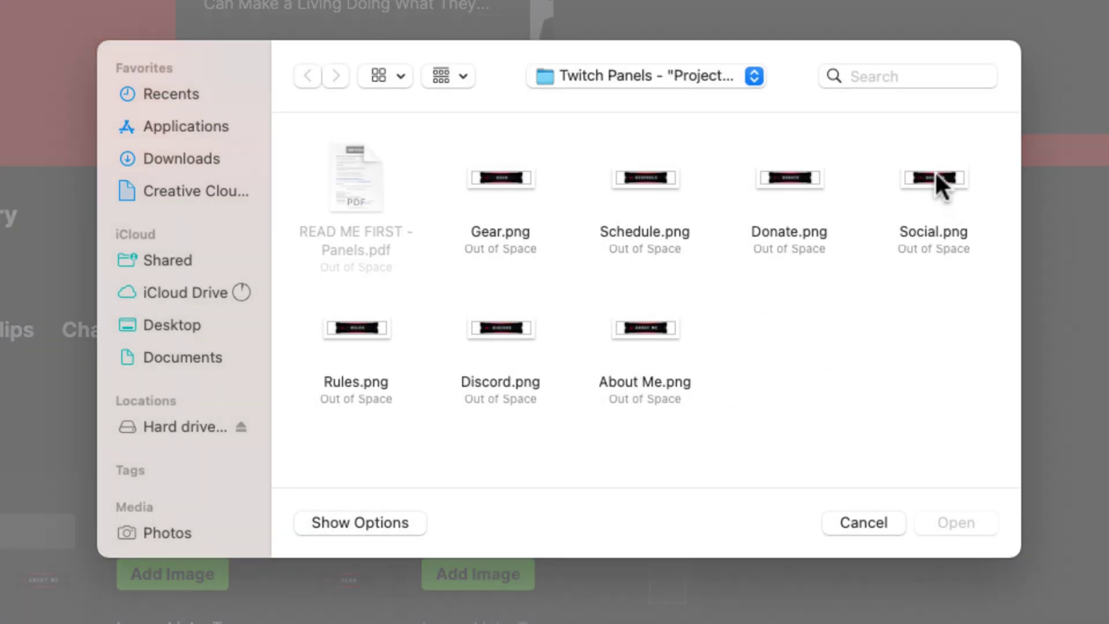
{"action": "left_click", "coordinate": [935, 171]}
{"action": "left_click", "coordinate": [983, 521]}
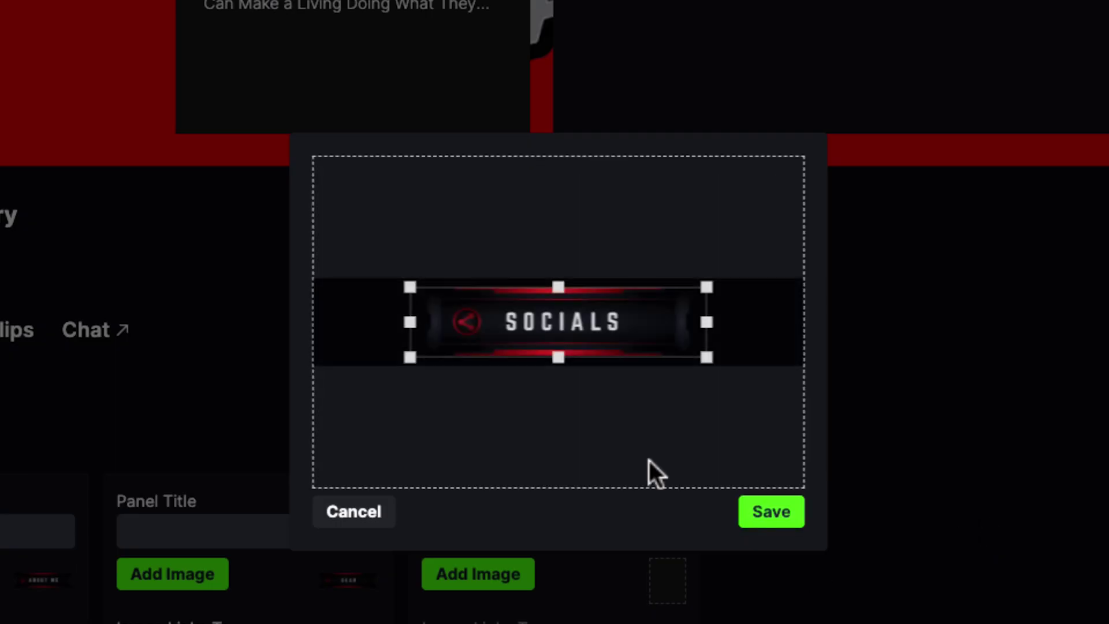
{"action": "left_click", "coordinate": [768, 513]}
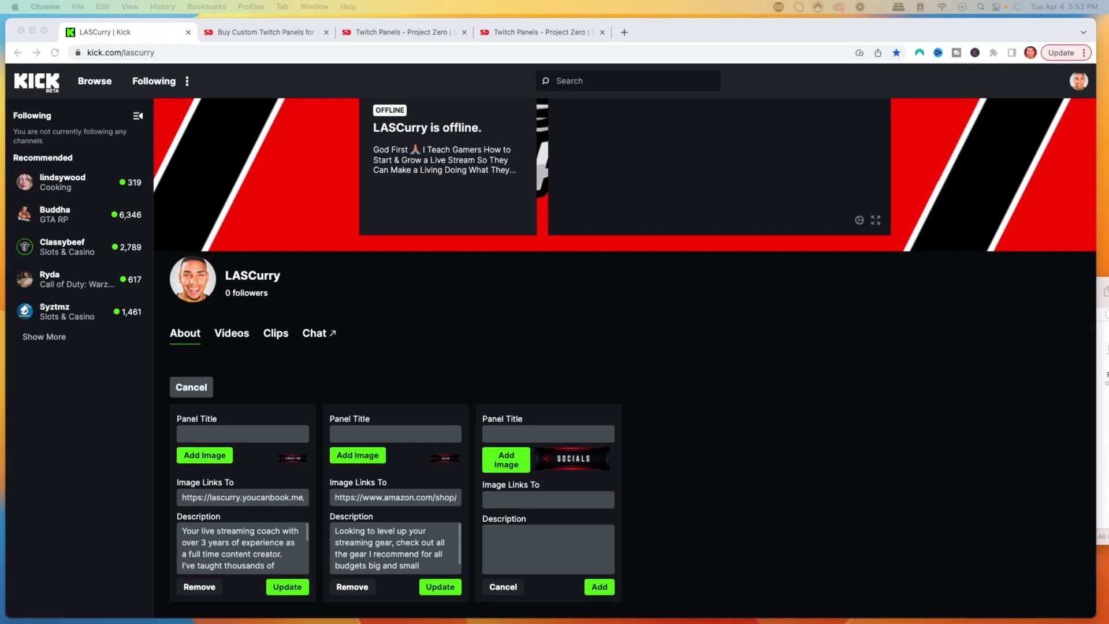
Paste the links-page URL and the YouTube and Stream Tools description, then add the panel.
{"action": "left_click", "coordinate": [546, 499]}
{"action": "type", "text": "https://www.lascurry.com/links"}
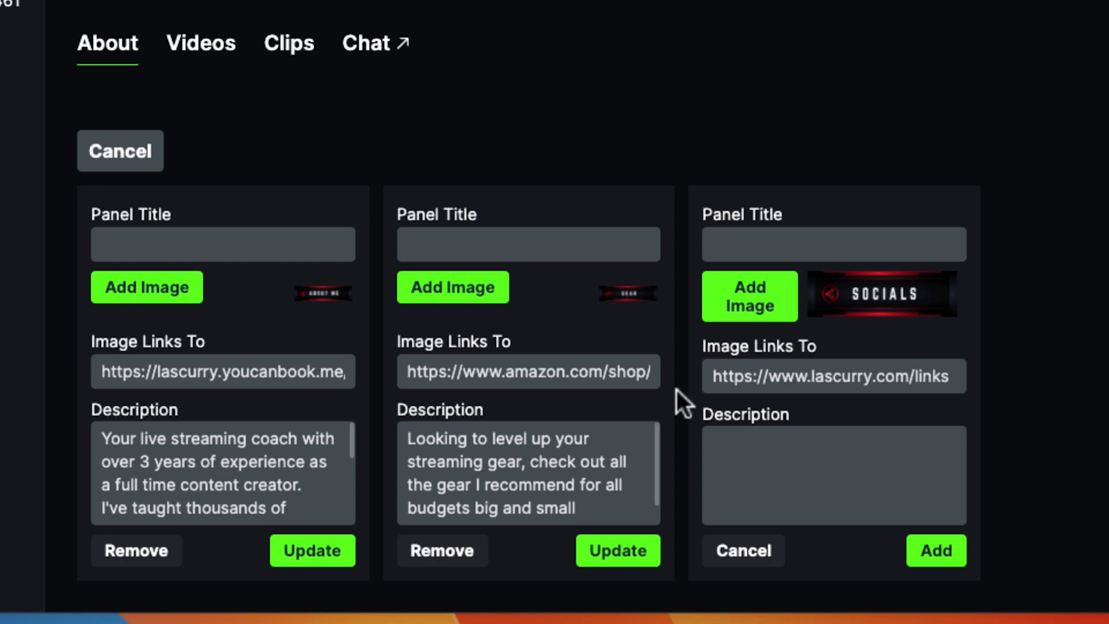
{"action": "left_click", "coordinate": [719, 442]}
{"action": "key", "text": "super+v"}
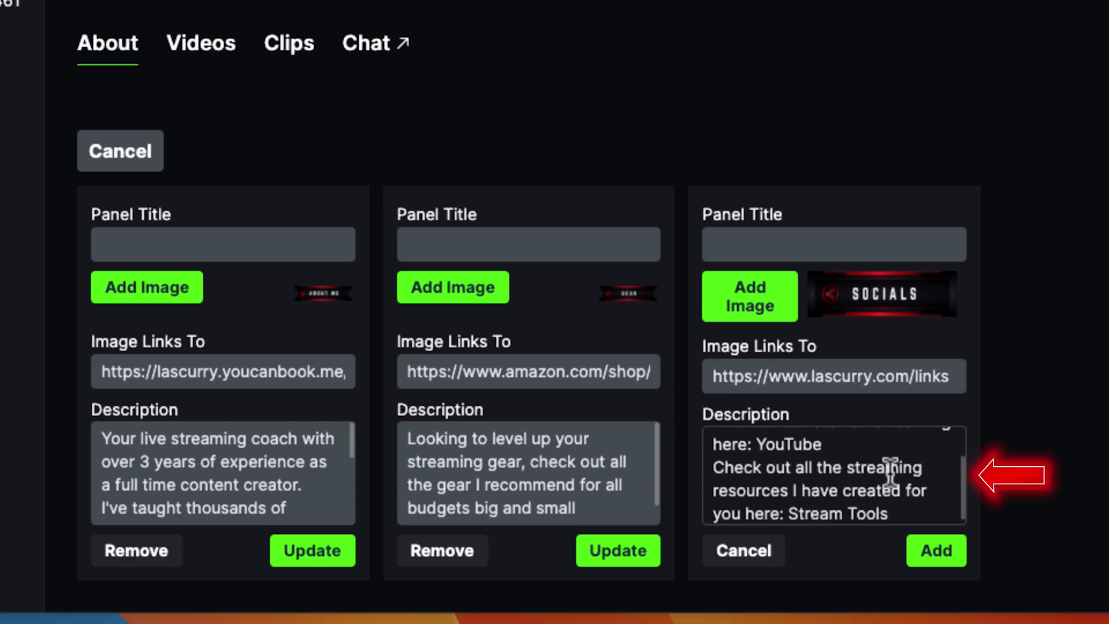
{"action": "left_click", "coordinate": [937, 551]}
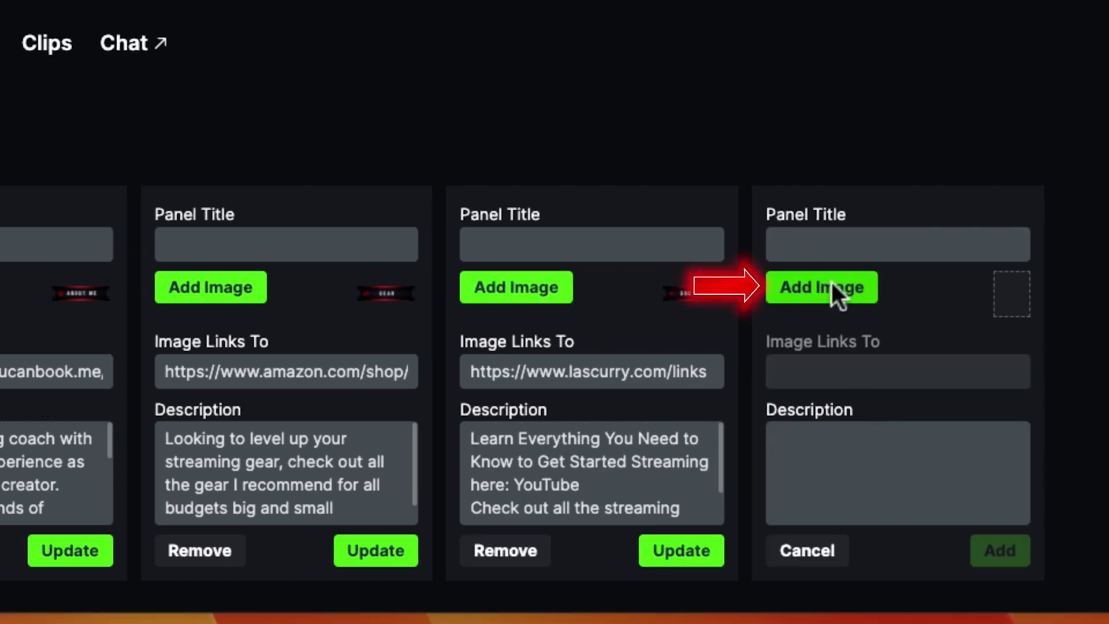
Upload Discord.png as the fourth panel's DISCORD image.
{"action": "left_click", "coordinate": [832, 284]}
{"action": "left_click", "coordinate": [550, 331]}
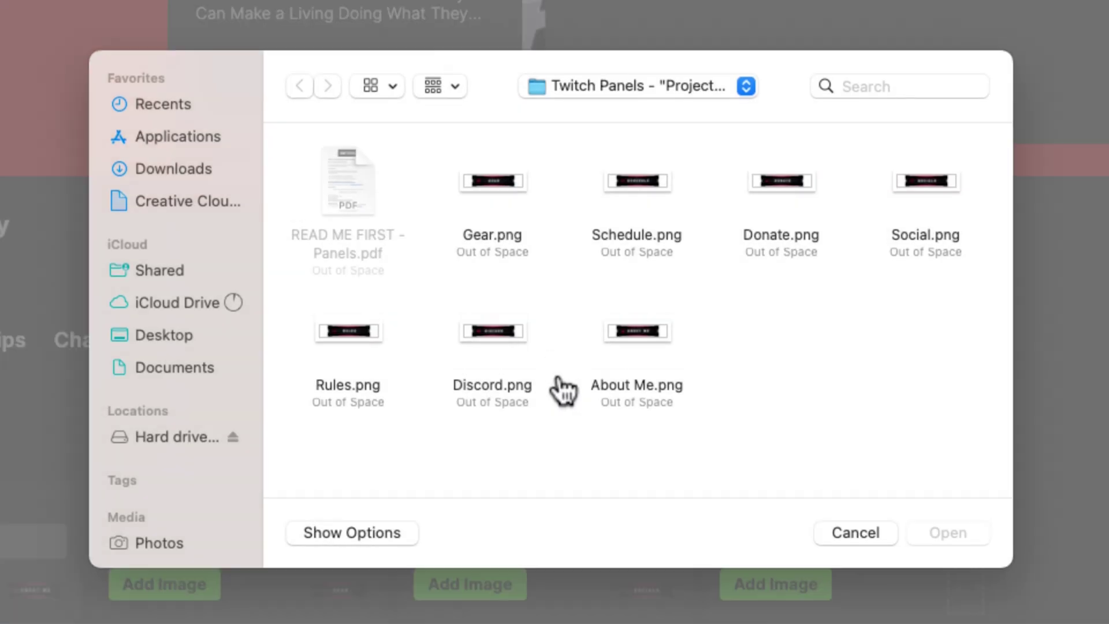
{"action": "left_click", "coordinate": [514, 343]}
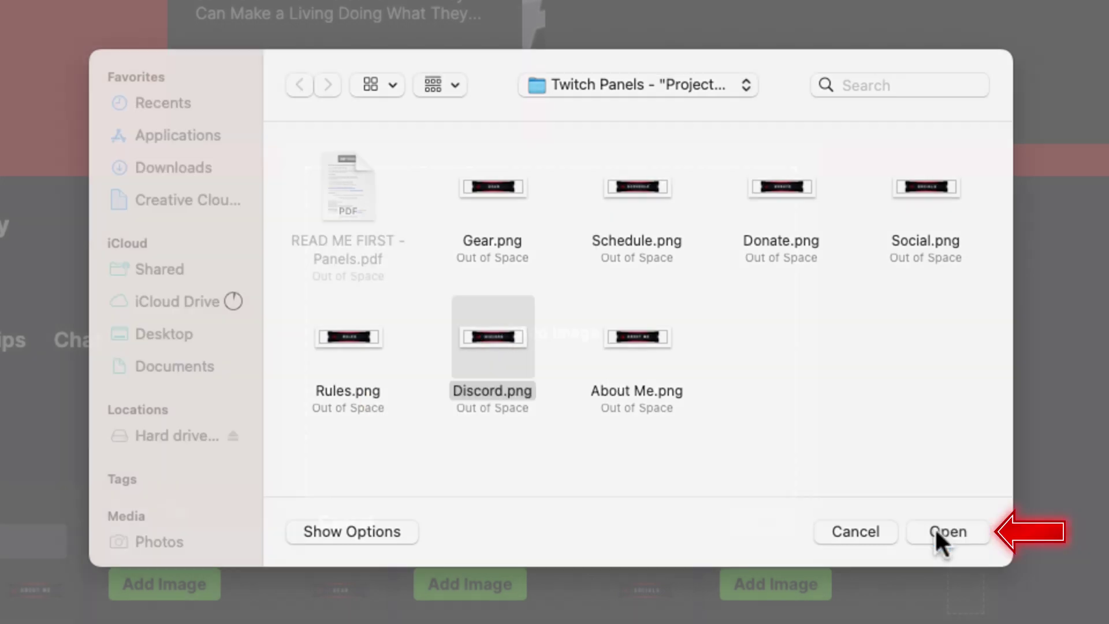
{"action": "left_click", "coordinate": [937, 532]}
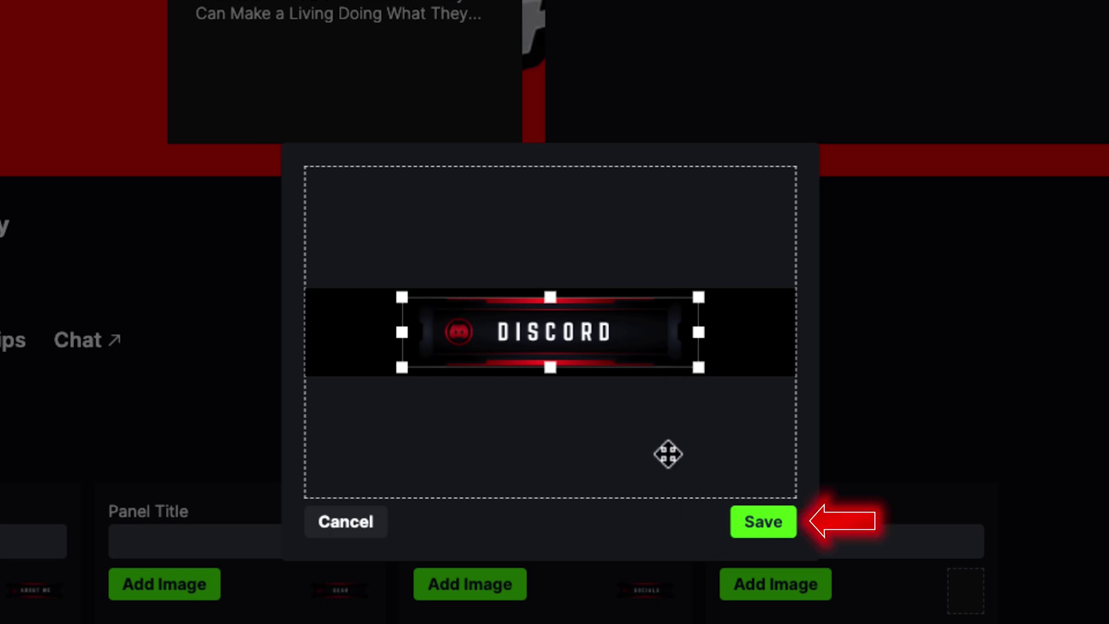
{"action": "left_click", "coordinate": [769, 521]}
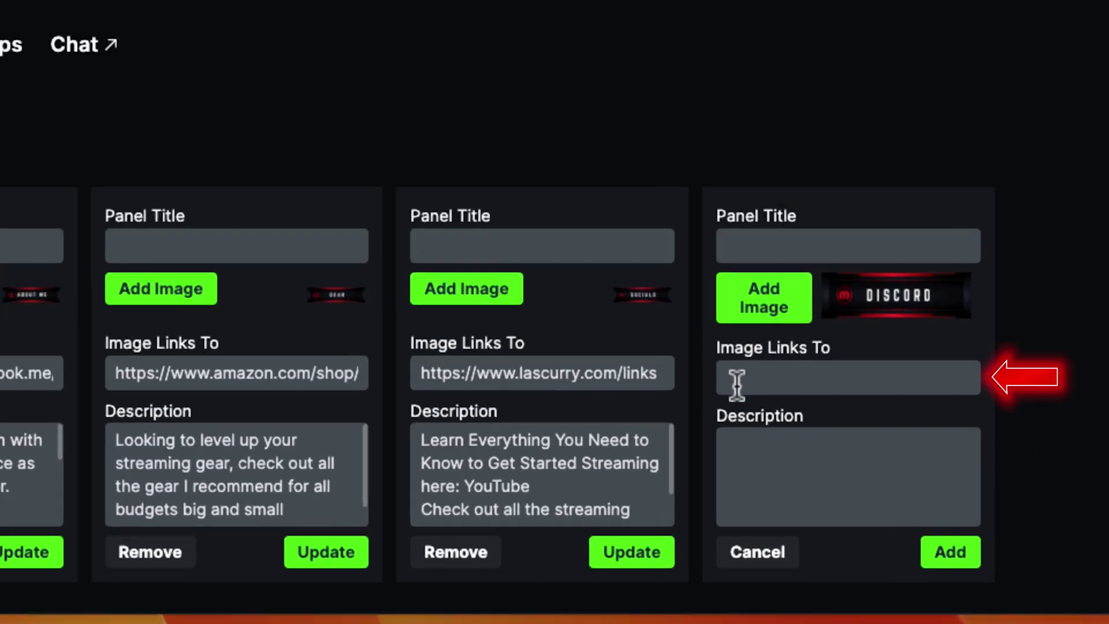
Paste the Discord invite link and community description, add the panel, and exit editing.
{"action": "left_click", "coordinate": [644, 500]}
{"action": "type", "text": "https://discord.com/invite/NNUE44UXMk"}
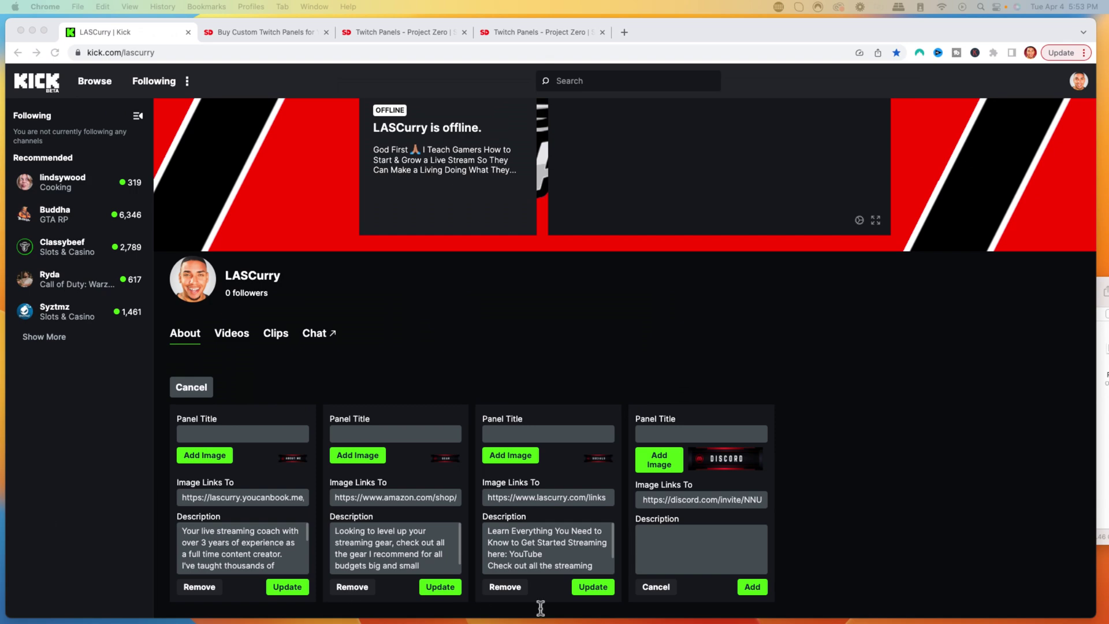
{"action": "left_click", "coordinate": [649, 535]}
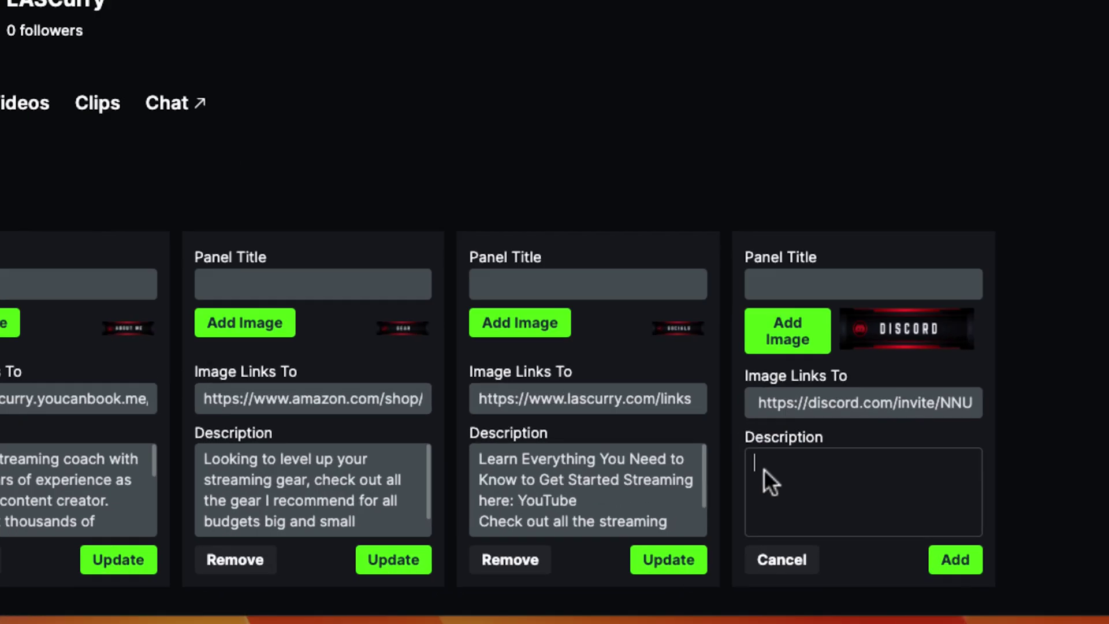
{"action": "key", "text": "super+v"}
{"action": "left_click", "coordinate": [1025, 553]}
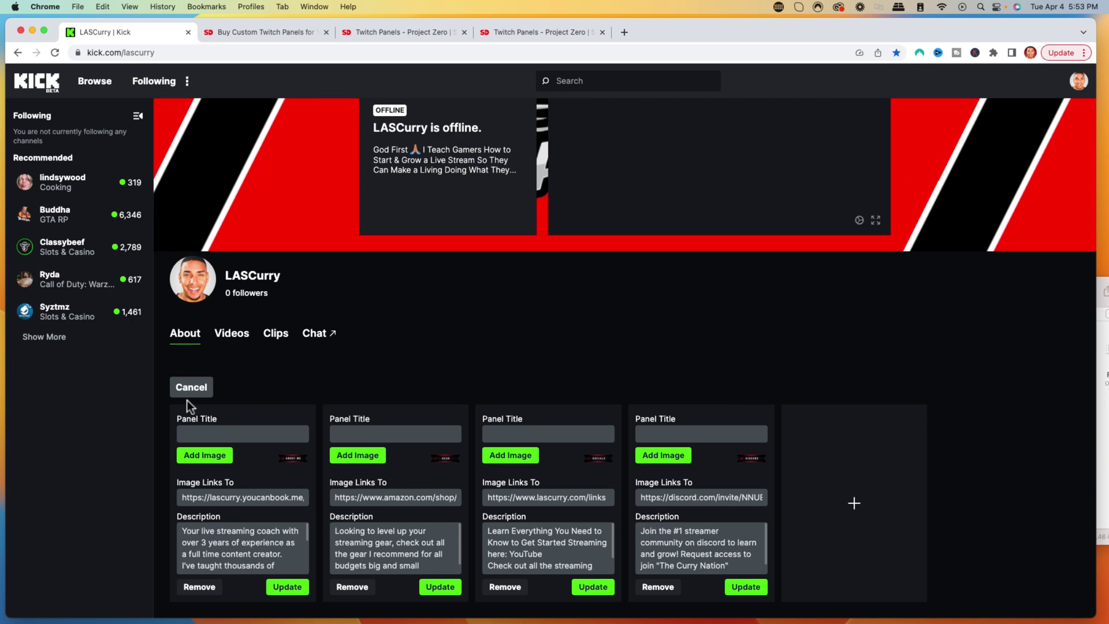
{"action": "left_click", "coordinate": [188, 394]}
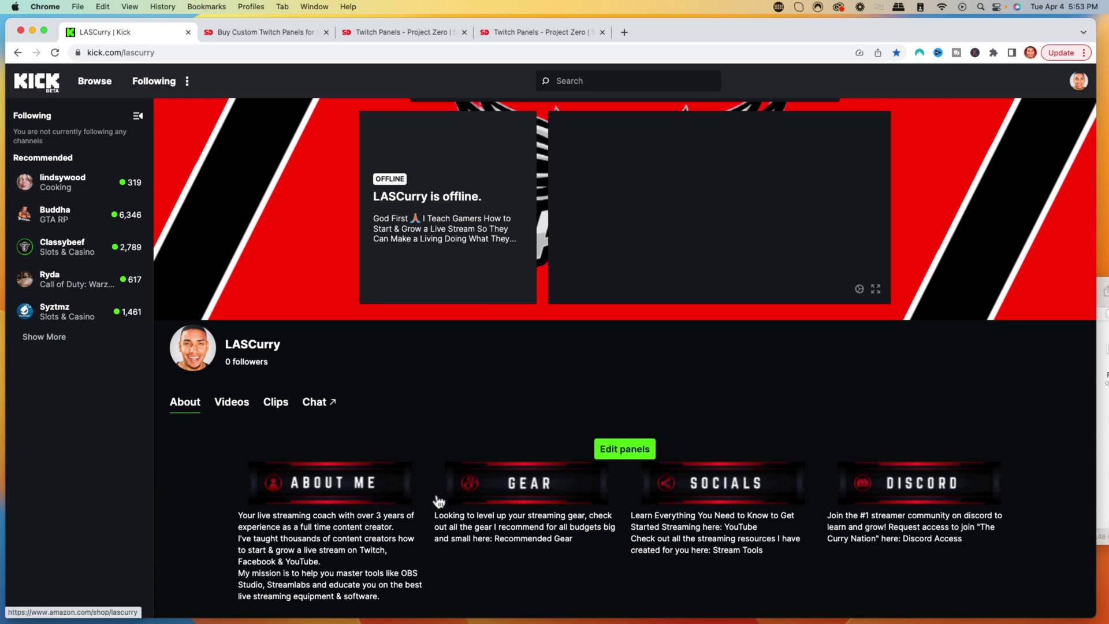
Test the About Me, Gear and Socials panel links, returning to the Kick channel after each.
{"action": "left_click", "coordinate": [327, 490]}
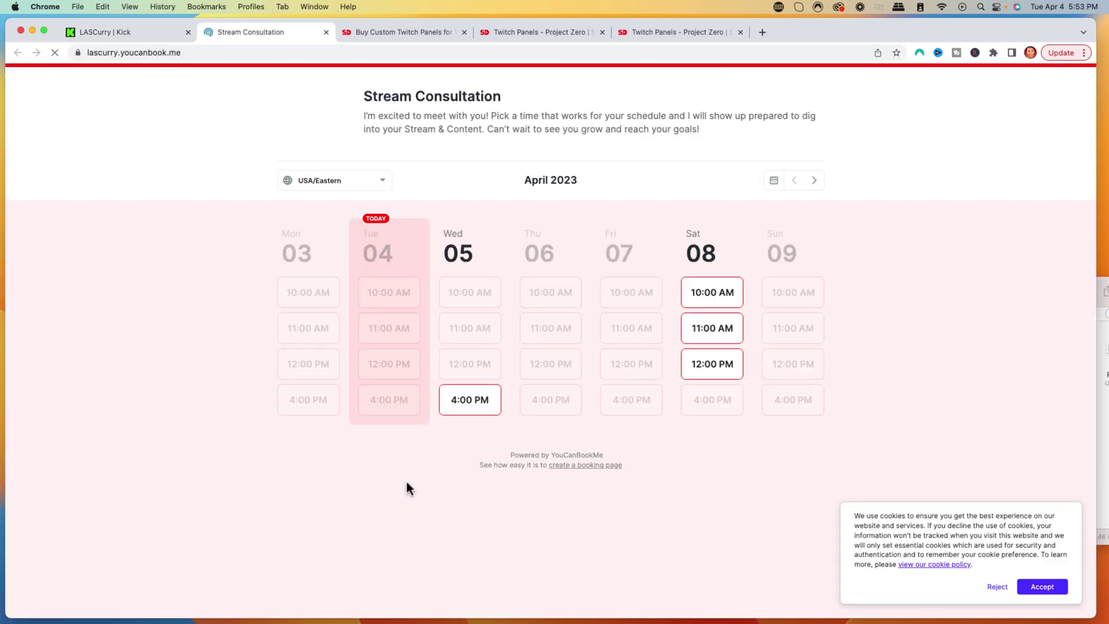
{"action": "left_click", "coordinate": [149, 32]}
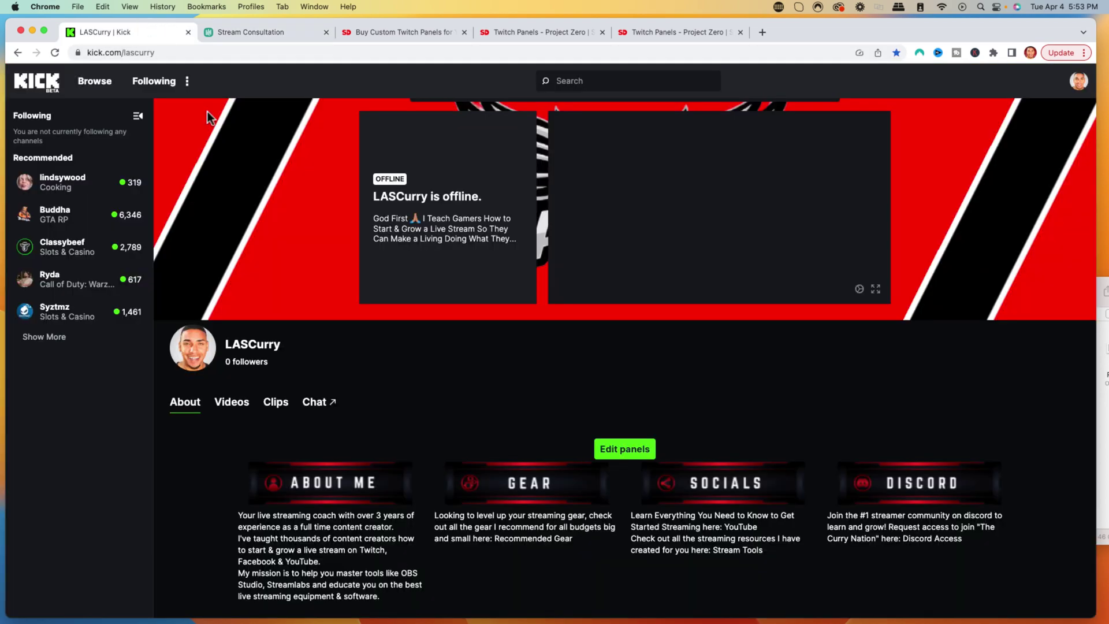
{"action": "left_click", "coordinate": [518, 484]}
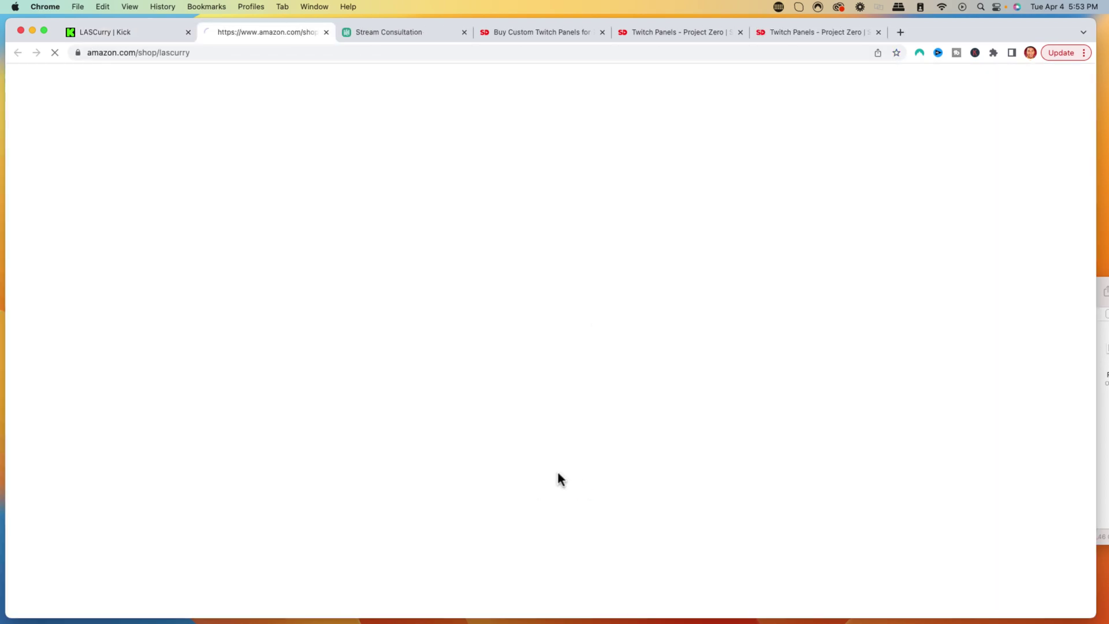
{"action": "scroll", "coordinate": [396, 431], "scroll_direction": "down", "scroll_amount": 3}
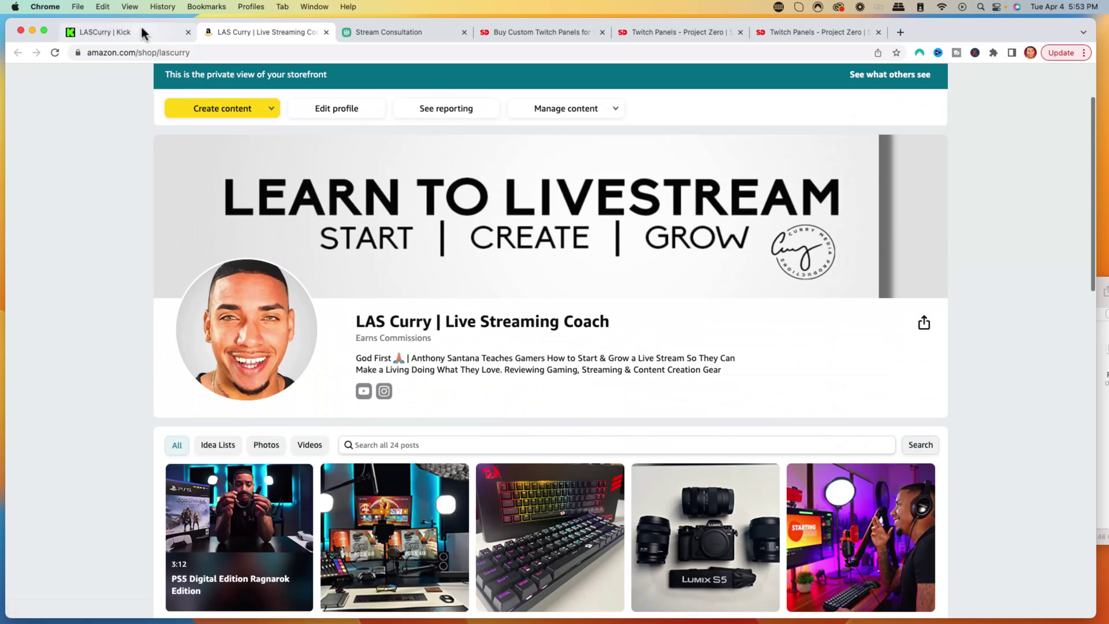
{"action": "left_click", "coordinate": [142, 33]}
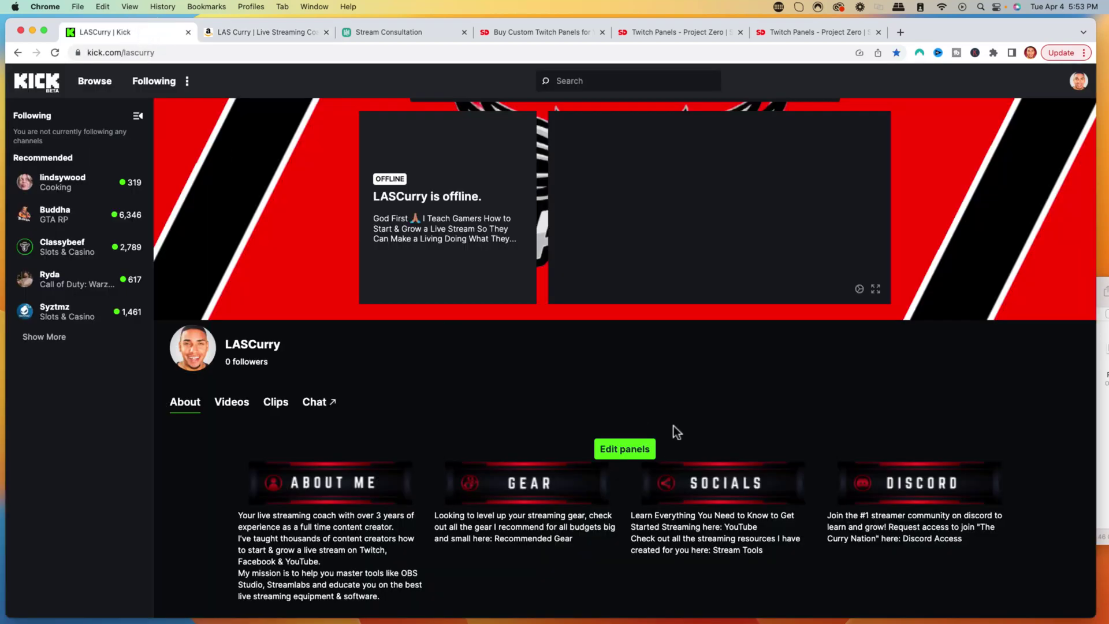
{"action": "left_click", "coordinate": [715, 489]}
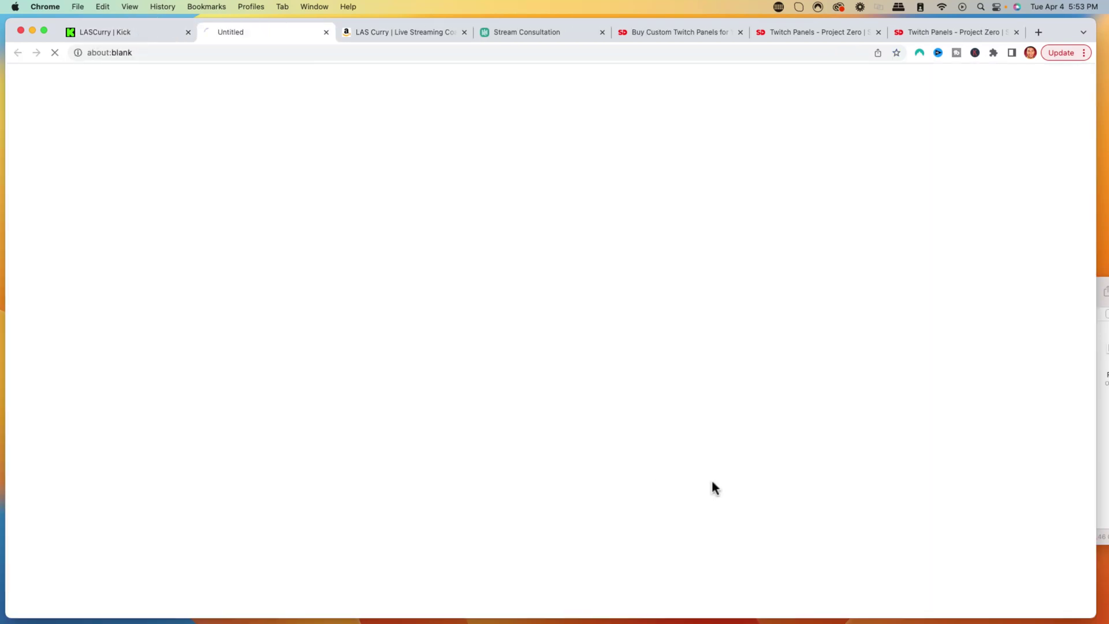
{"action": "scroll", "coordinate": [483, 386], "scroll_direction": "down", "scroll_amount": 5}
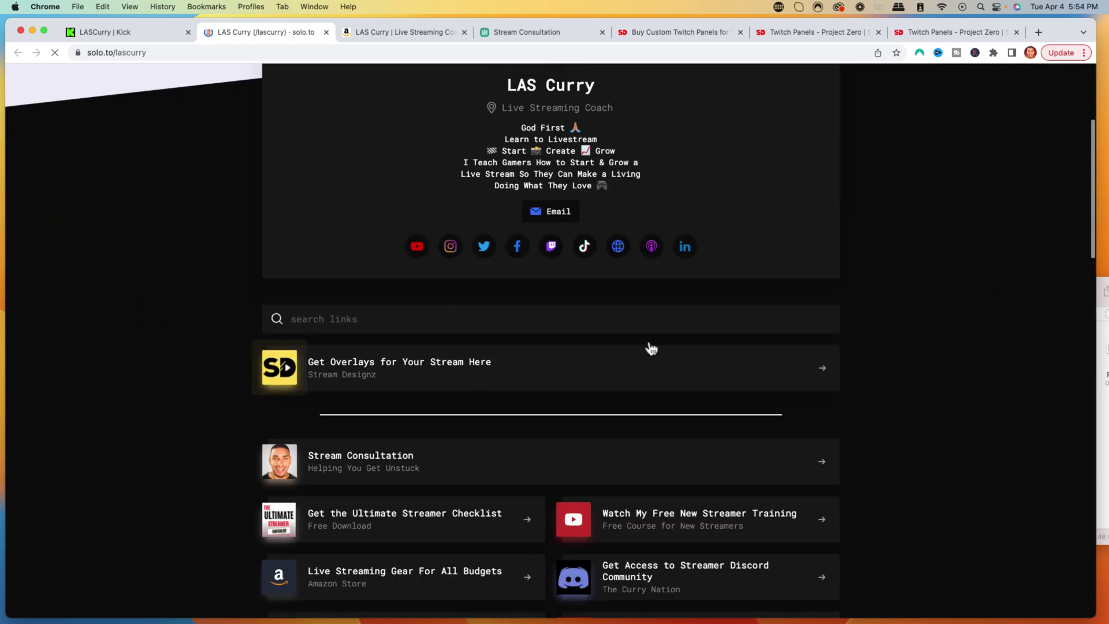
{"action": "left_click", "coordinate": [123, 34]}
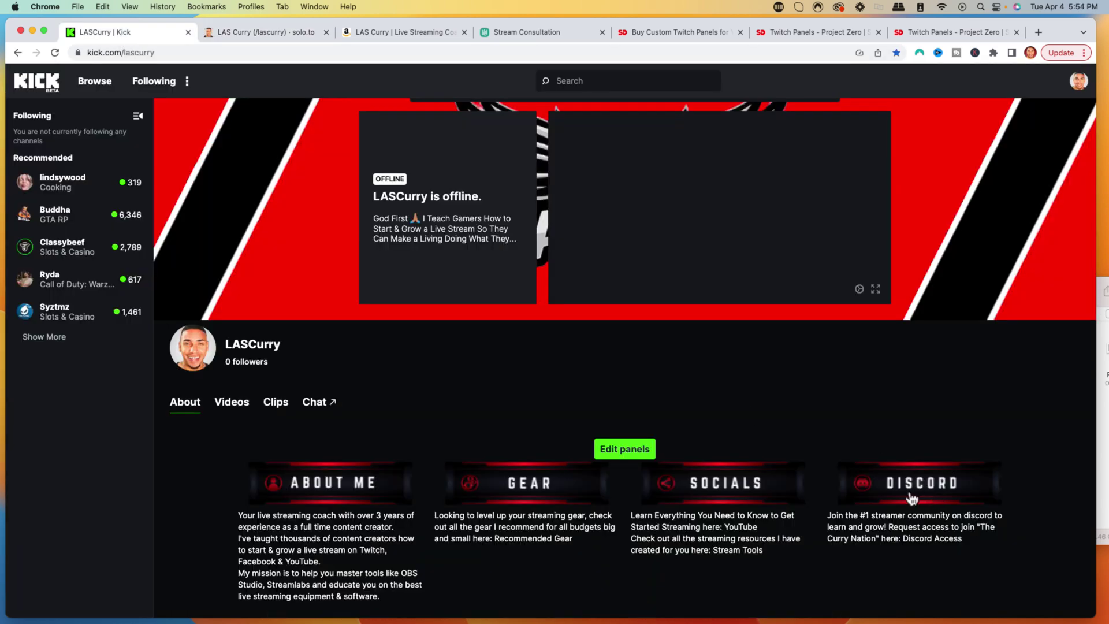
{"action": "scroll", "coordinate": [705, 547], "scroll_direction": "up", "scroll_amount": 1}
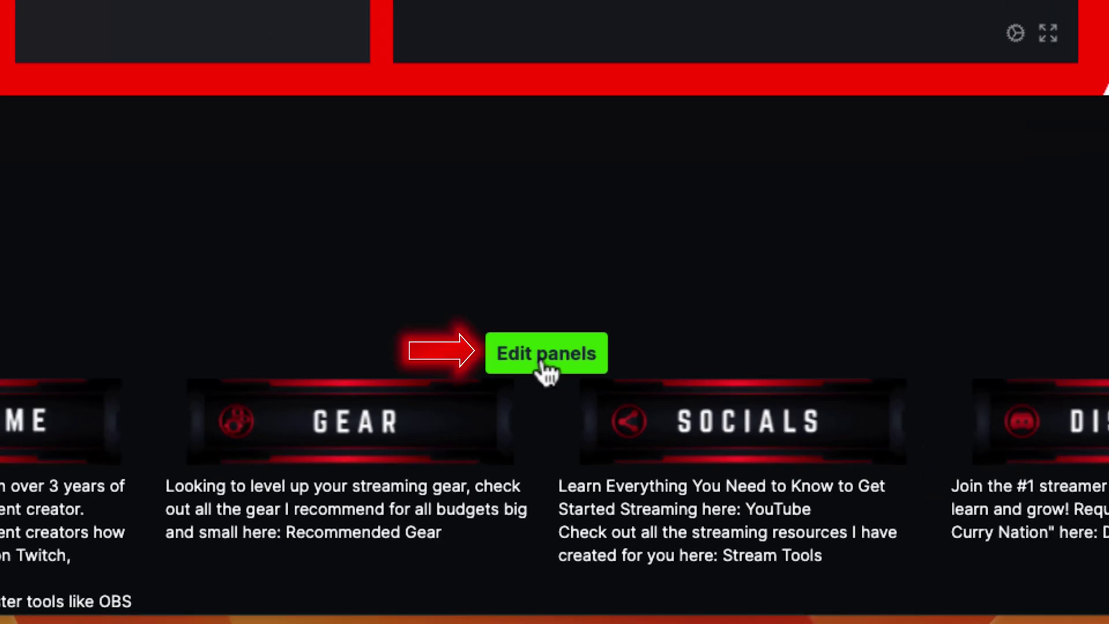
Reopen the panel editor and add a fifth panel with the Donate.png image.
{"action": "left_click", "coordinate": [624, 488]}
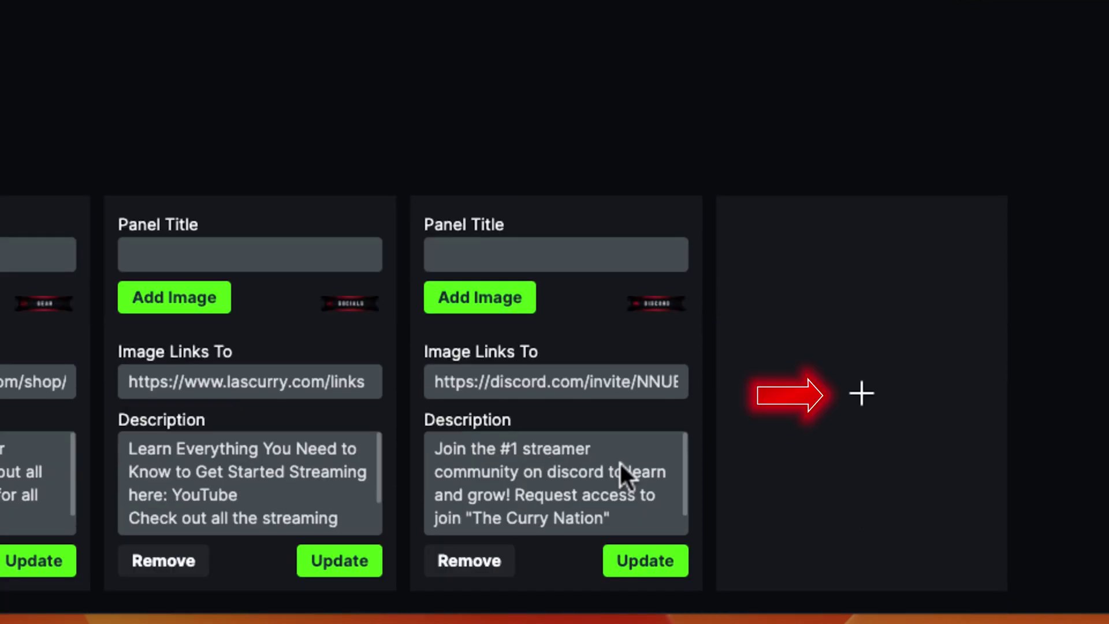
{"action": "left_click", "coordinate": [843, 416]}
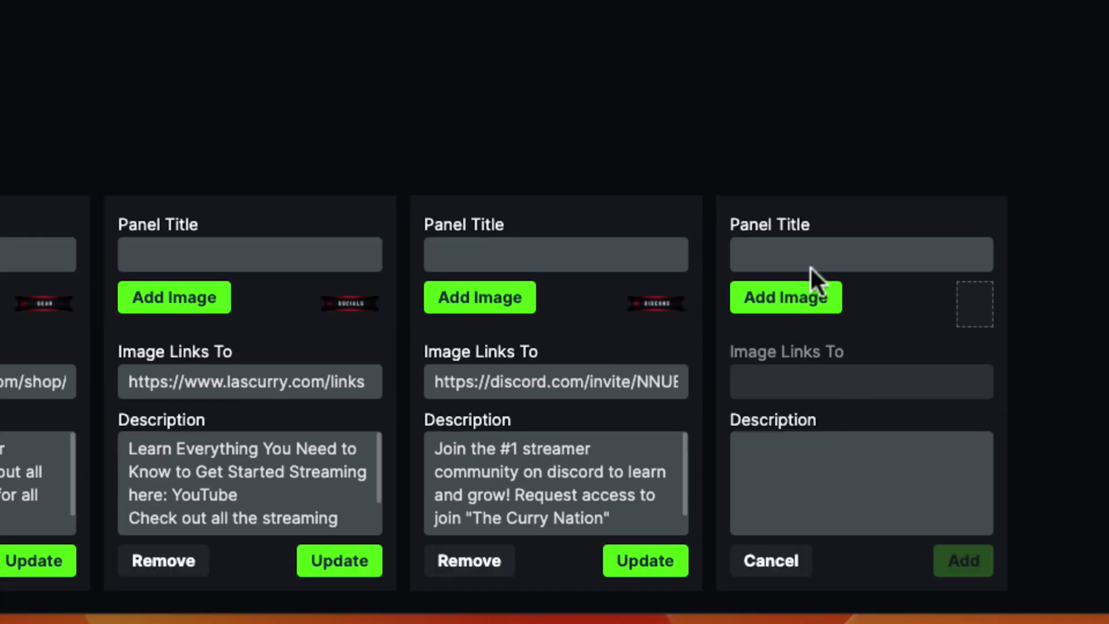
{"action": "left_click", "coordinate": [793, 305]}
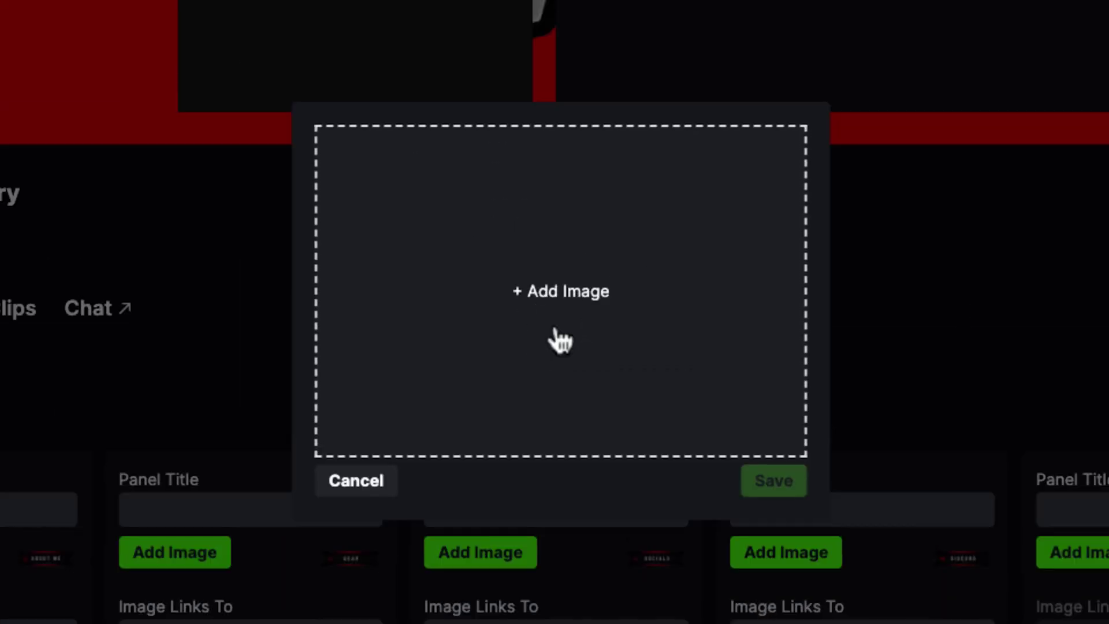
{"action": "left_click", "coordinate": [559, 341]}
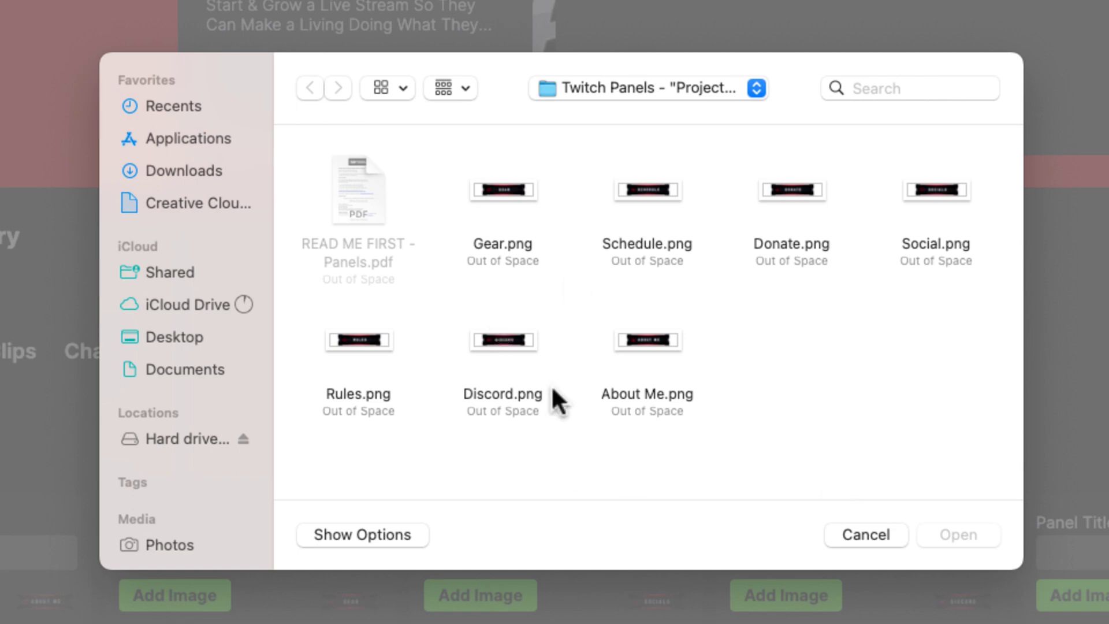
{"action": "left_click", "coordinate": [789, 191]}
{"action": "left_click", "coordinate": [968, 536]}
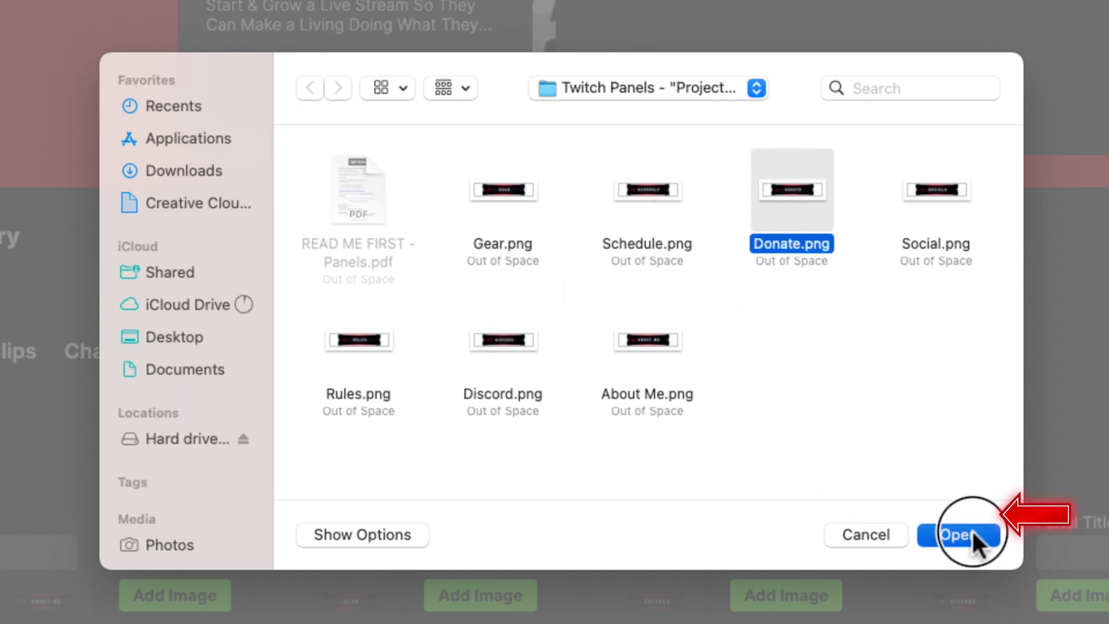
{"action": "left_click", "coordinate": [753, 520]}
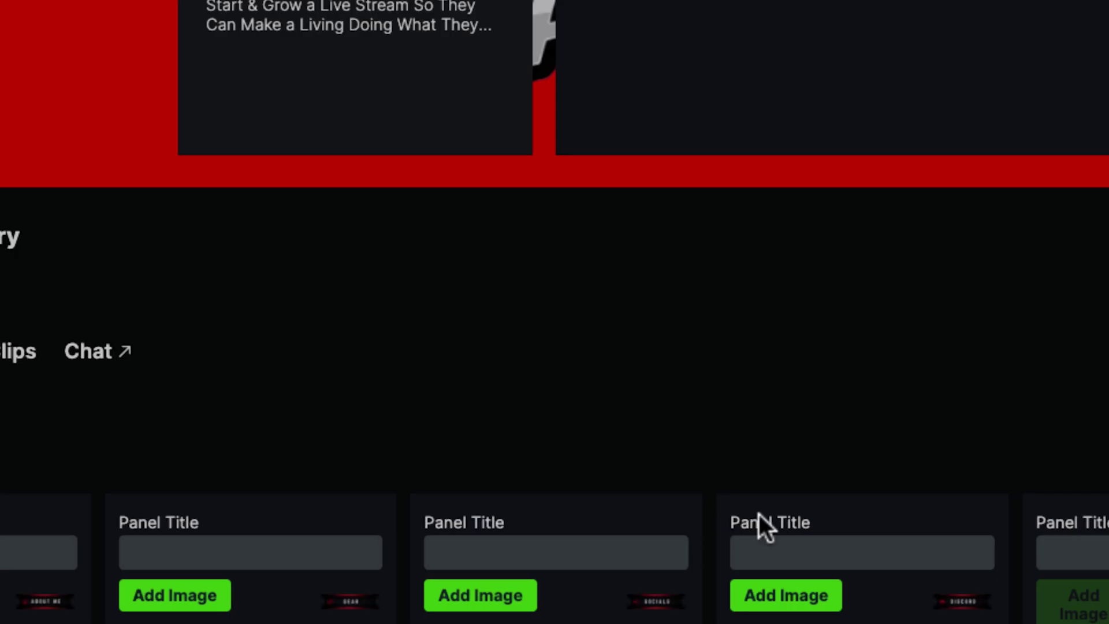